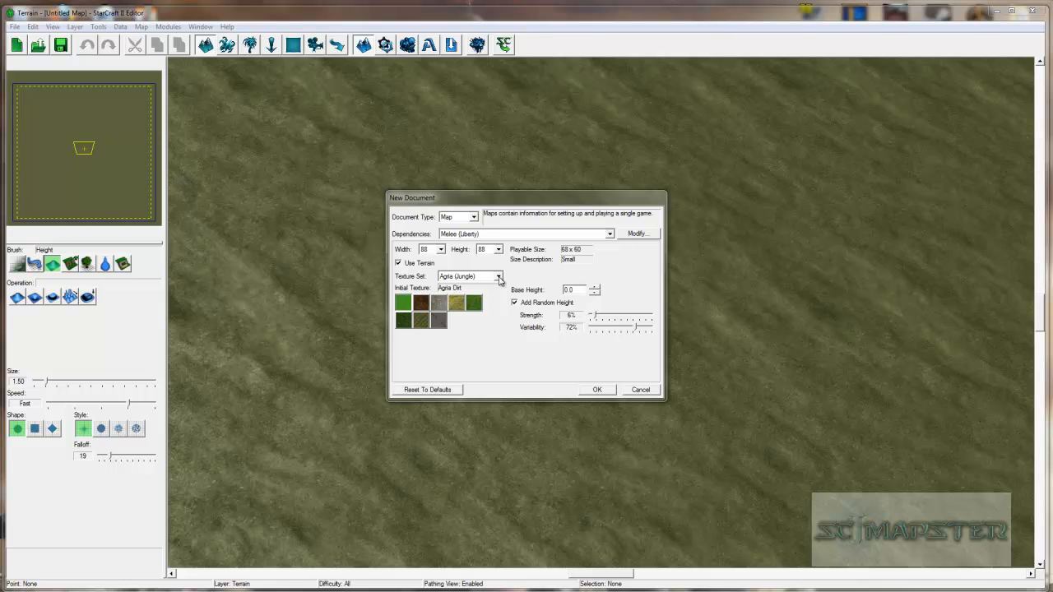
Create a new map with the Bel'Shir (Jungle) texture set, Bel'Shir Grass Light as initial texture, and random height disabled
{"action": "left_click", "coordinate": [498, 277]}
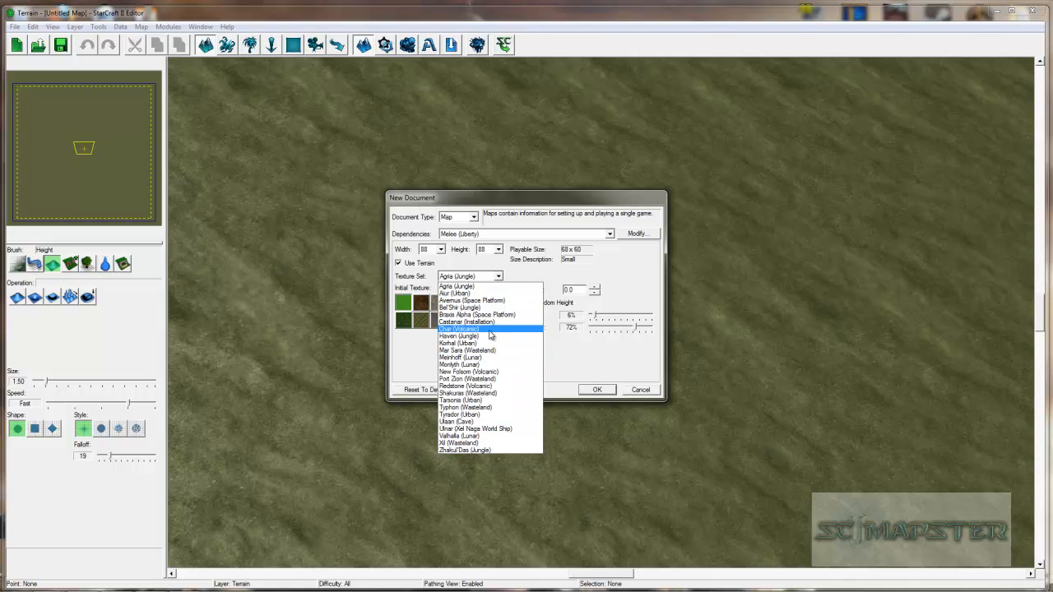
{"action": "left_click", "coordinate": [495, 307]}
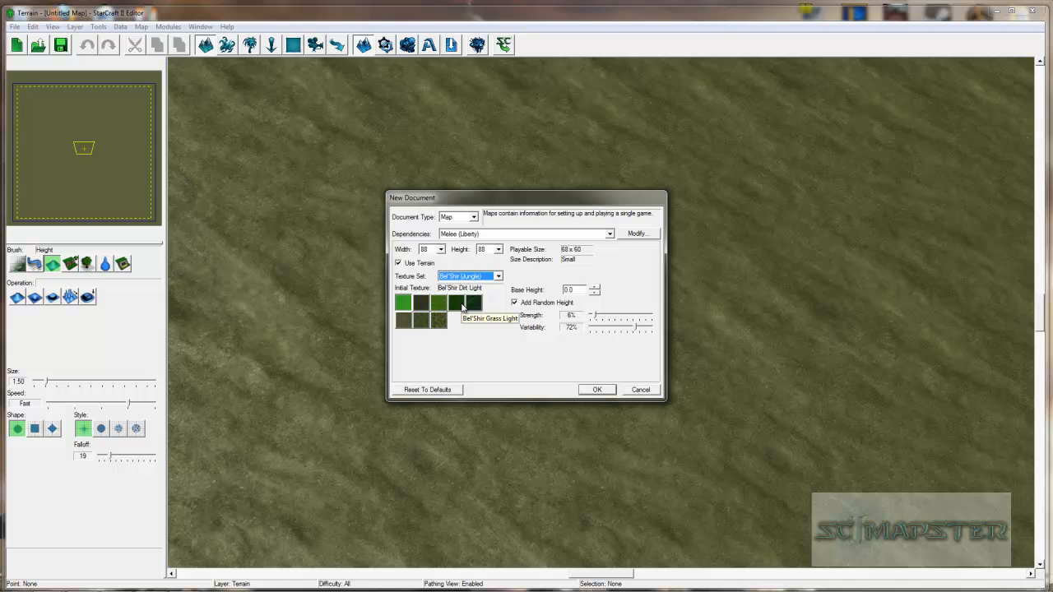
{"action": "left_click", "coordinate": [462, 306]}
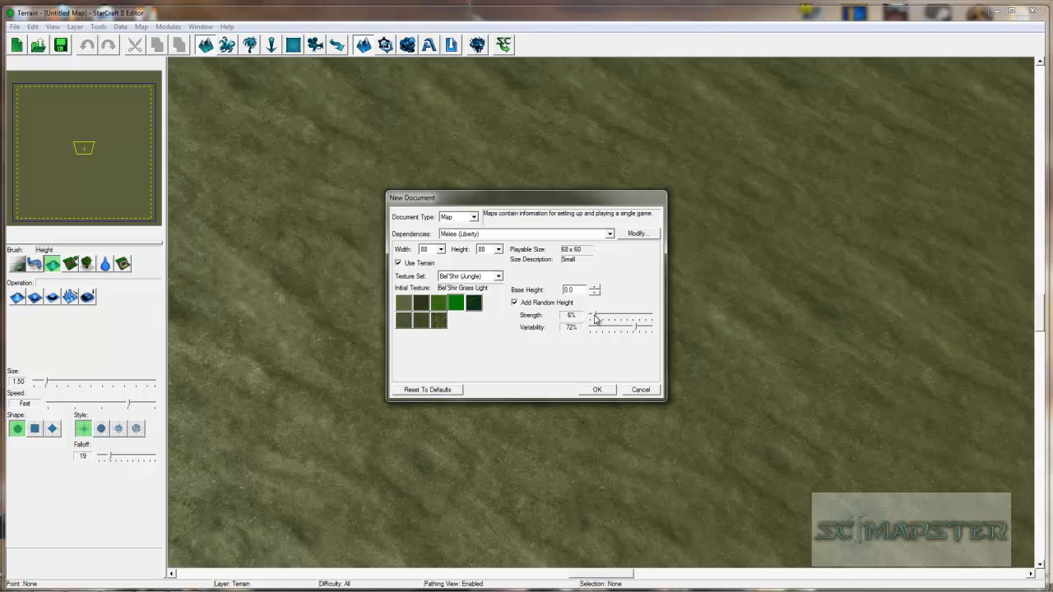
{"action": "left_click", "coordinate": [515, 303]}
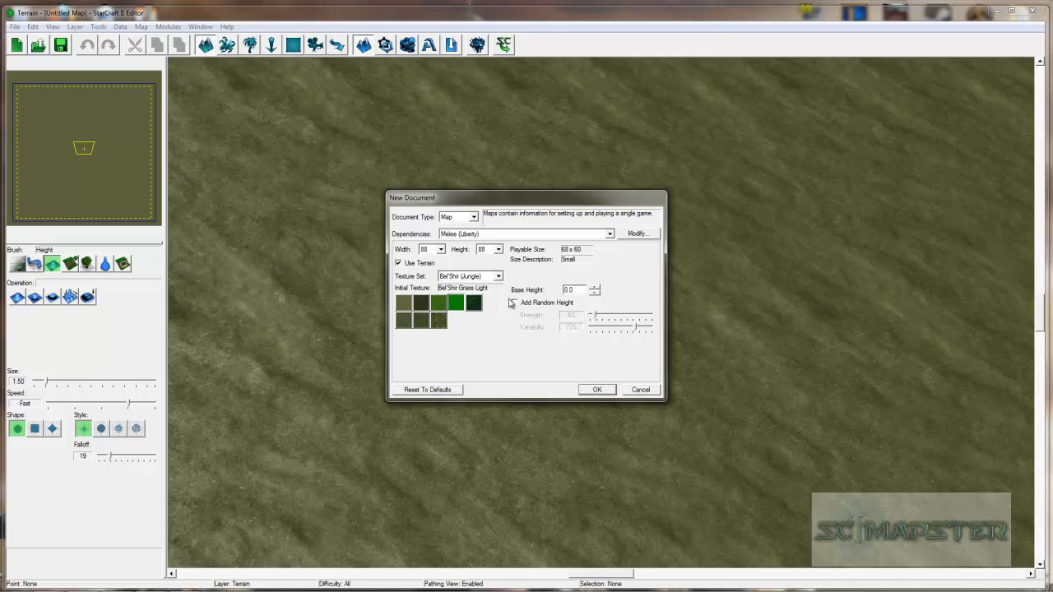
{"action": "left_click", "coordinate": [597, 391]}
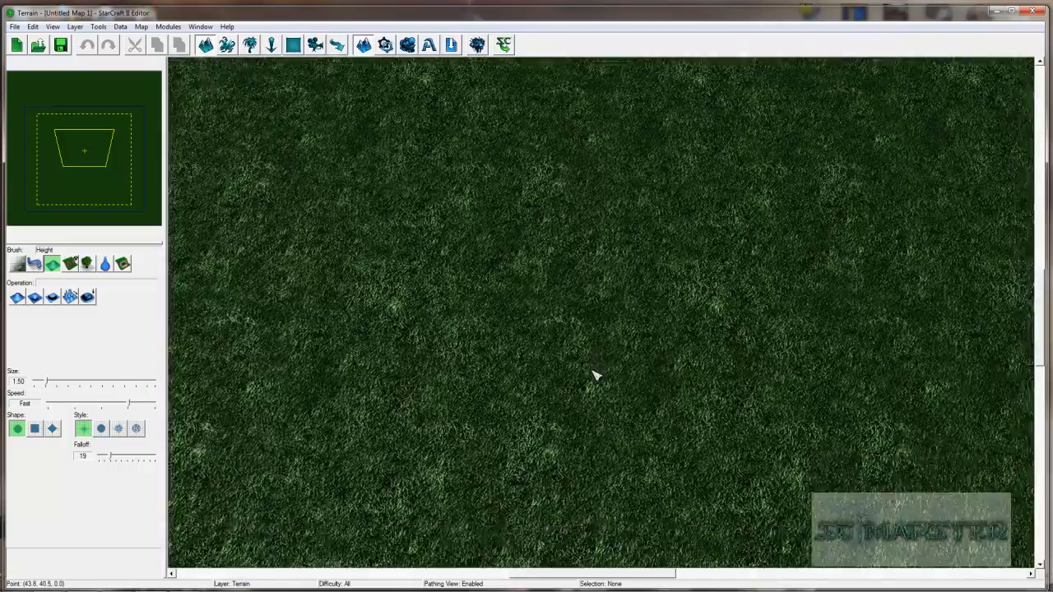
{"action": "scroll", "coordinate": [593, 372], "scroll_direction": "down", "scroll_amount": 5}
{"action": "right_click_drag", "start_coordinate": [593, 372], "coordinate": [336, 360], "text": "ctrl"}
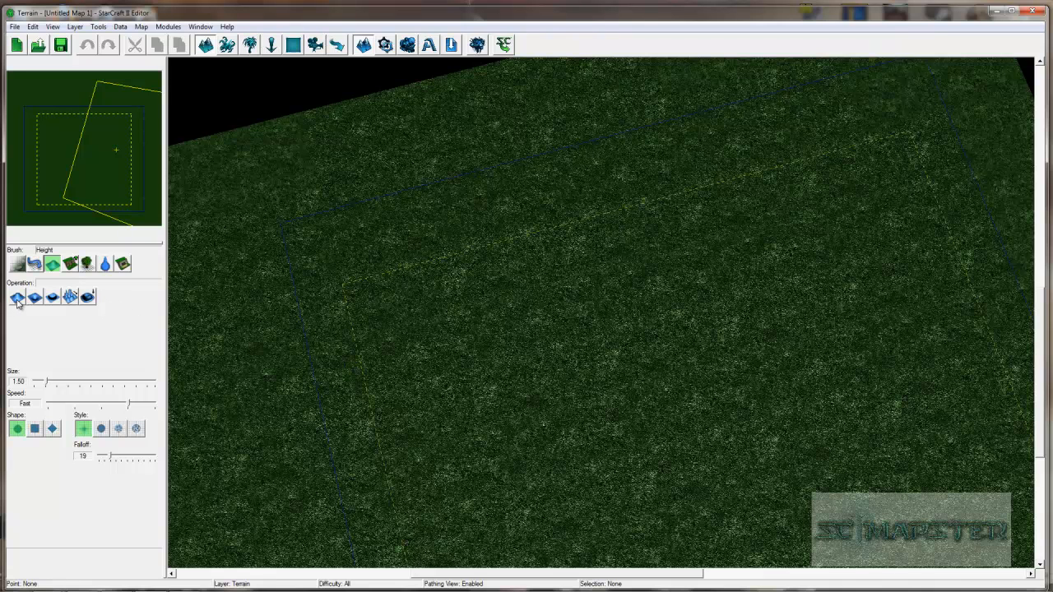
{"action": "left_click", "coordinate": [70, 263]}
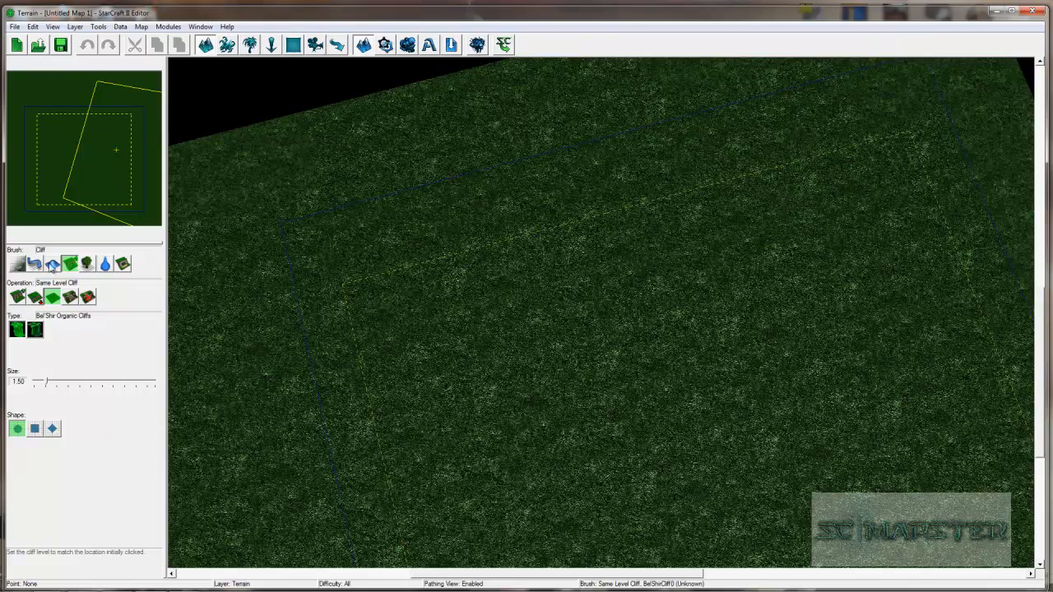
{"action": "left_click", "coordinate": [18, 263]}
{"action": "right_click_drag", "start_coordinate": [380, 292], "coordinate": [257, 346], "text": "ctrl"}
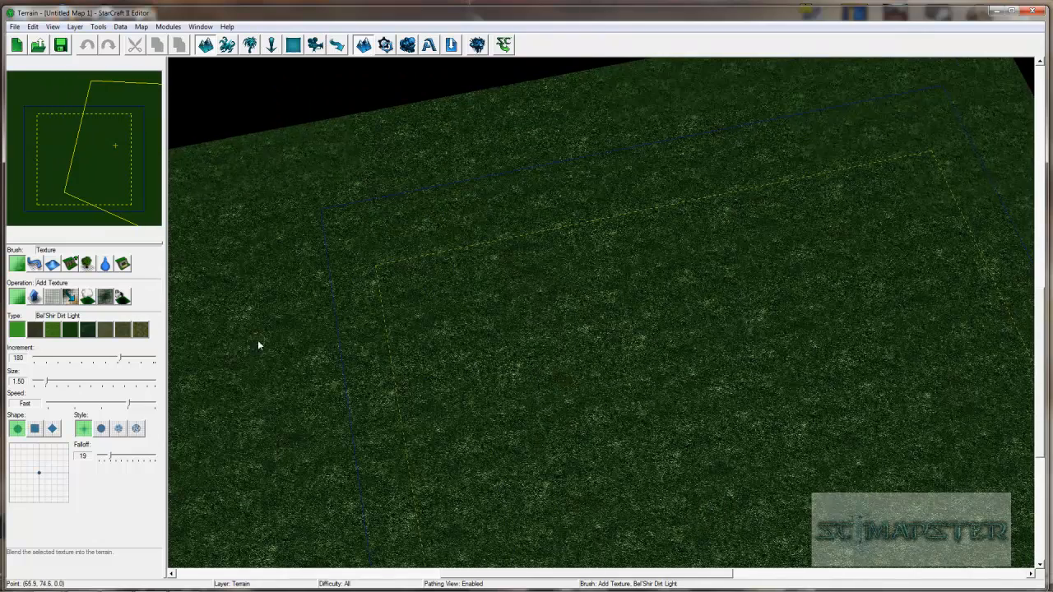
Raise a large hill in the terrain with the Height brush's Raise operation at size 16.00 and amplitude 0.44
{"action": "left_click", "coordinate": [52, 263]}
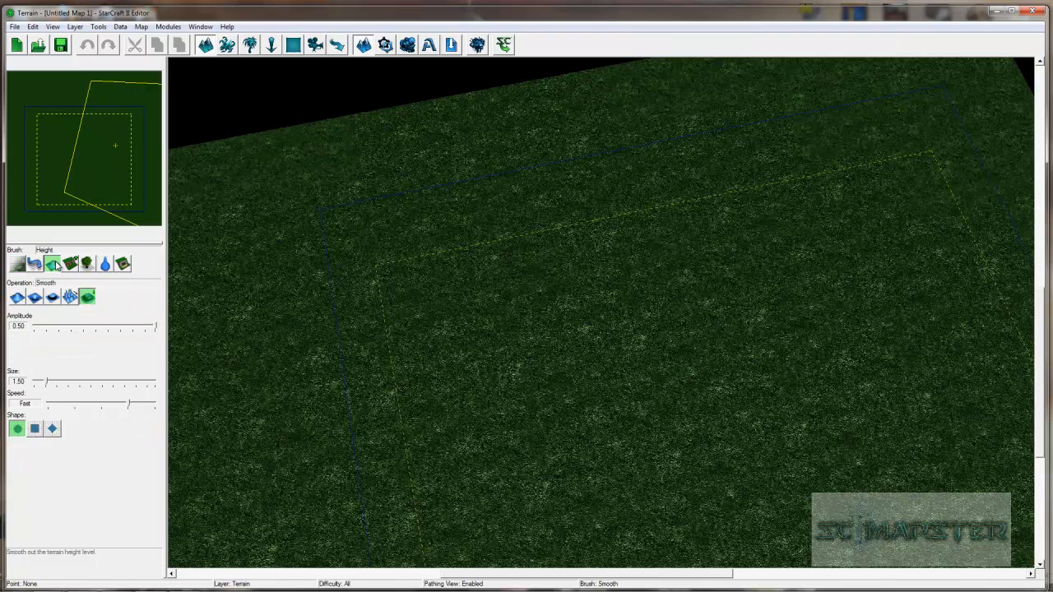
{"action": "left_click", "coordinate": [18, 297]}
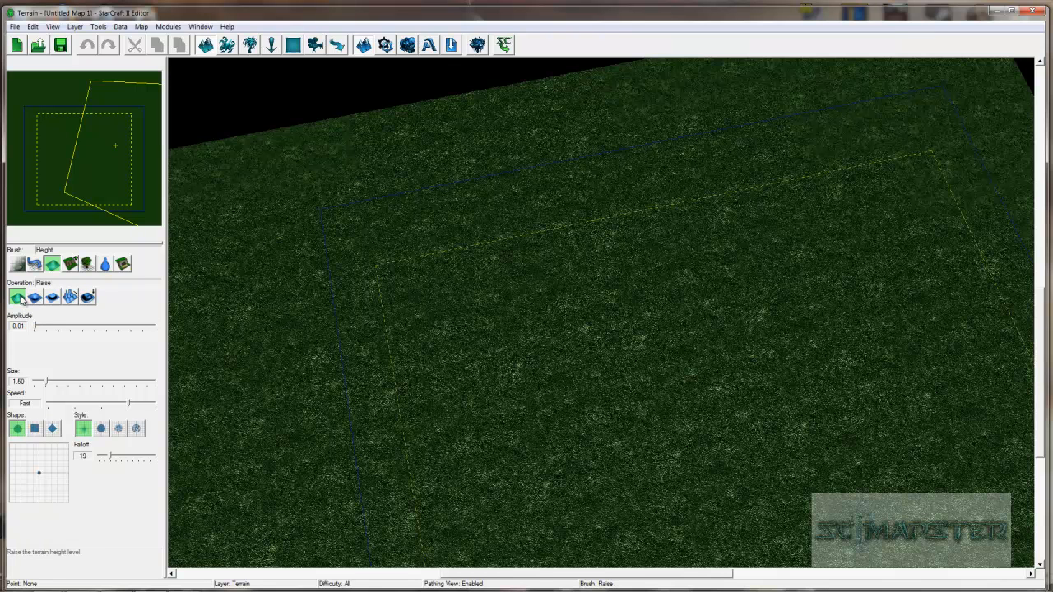
{"action": "left_click_drag", "start_coordinate": [126, 384], "coordinate": [234, 374]}
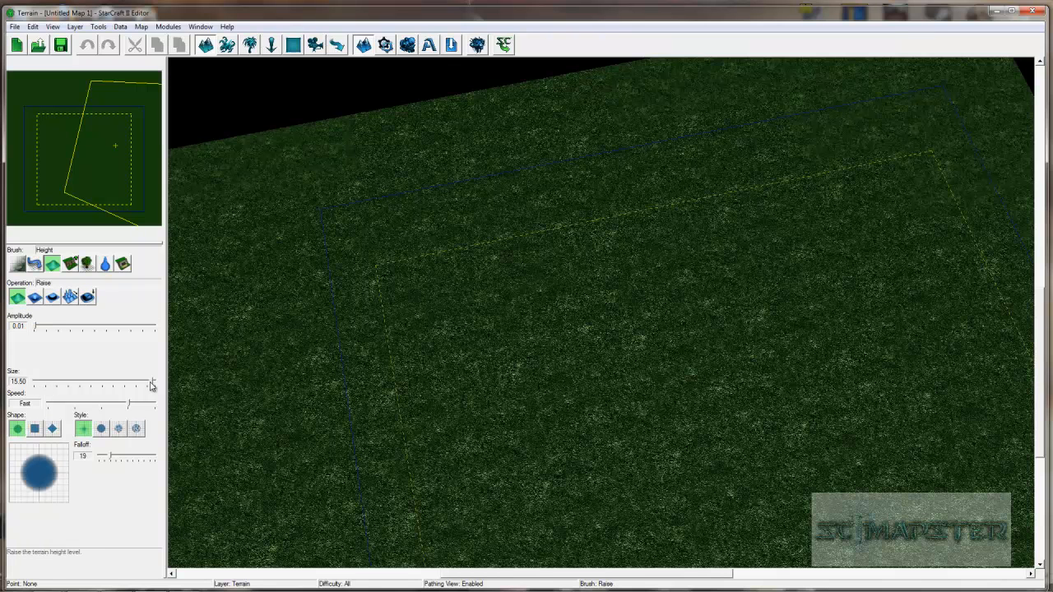
{"action": "left_click_drag", "start_coordinate": [151, 385], "coordinate": [206, 389]}
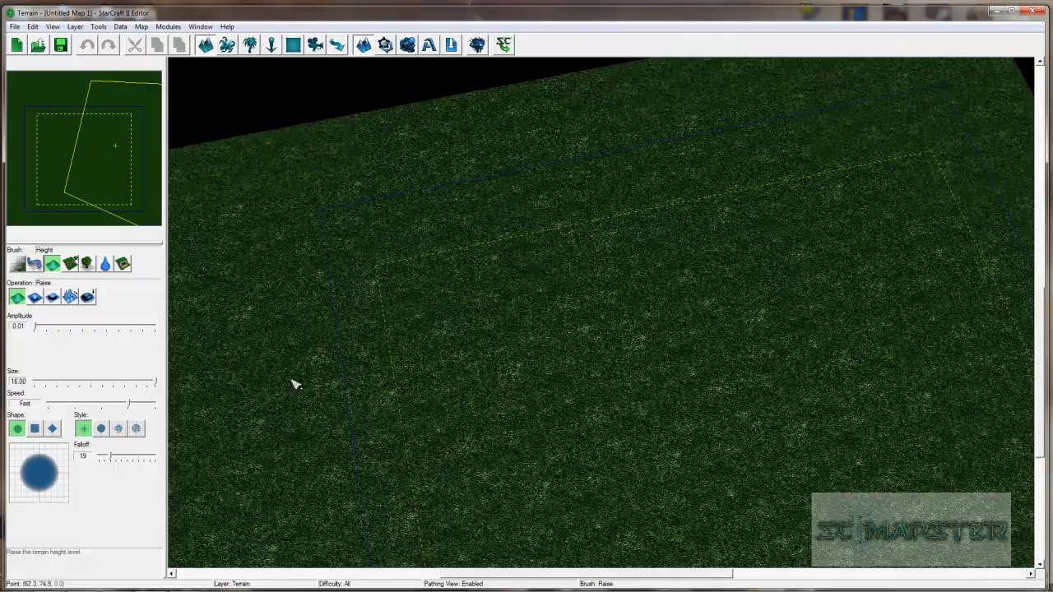
{"action": "mouse_move", "coordinate": [519, 392]}
{"action": "right_mouse_down", "text": "ctrl"}
{"action": "mouse_move", "coordinate": [369, 402]}
{"action": "mouse_move", "coordinate": [505, 381]}
{"action": "mouse_move", "coordinate": [543, 275]}
{"action": "mouse_move", "coordinate": [543, 421]}
{"action": "mouse_move", "coordinate": [555, 376]}
{"action": "right_mouse_up", "text": "ctrl"}
{"action": "left_click", "coordinate": [625, 372]}
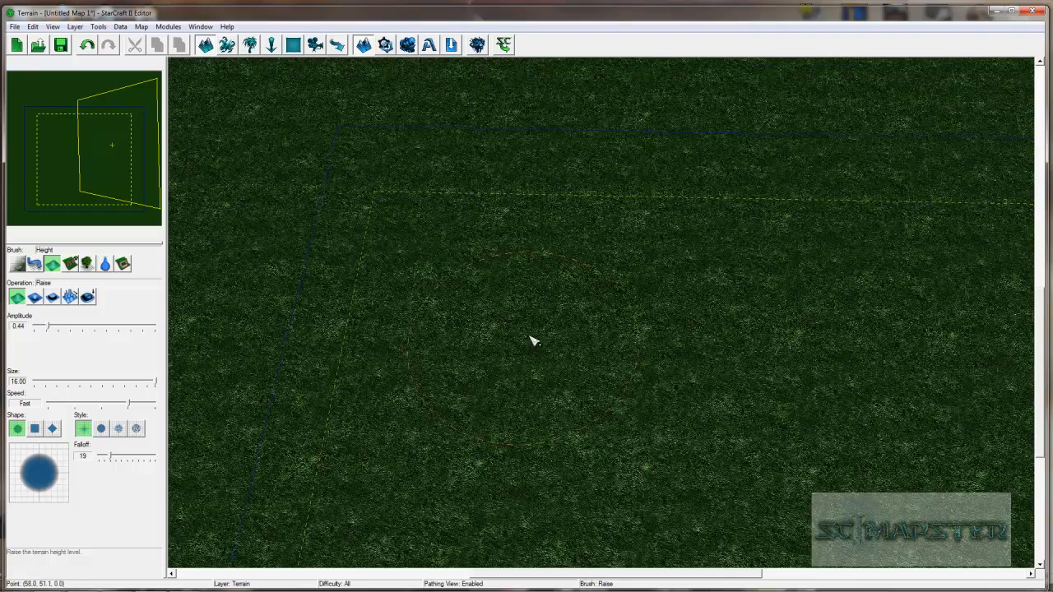
{"action": "mouse_move", "coordinate": [646, 365]}
{"action": "left_mouse_down"}
{"action": "mouse_move", "coordinate": [604, 371]}
{"action": "mouse_move", "coordinate": [554, 416]}
{"action": "mouse_move", "coordinate": [453, 367]}
{"action": "mouse_move", "coordinate": [504, 312]}
{"action": "left_mouse_up"}
{"action": "mouse_move", "coordinate": [609, 294]}
{"action": "left_mouse_down"}
{"action": "mouse_move", "coordinate": [698, 337]}
{"action": "mouse_move", "coordinate": [561, 420]}
{"action": "mouse_move", "coordinate": [453, 362]}
{"action": "mouse_move", "coordinate": [561, 313]}
{"action": "mouse_move", "coordinate": [654, 341]}
{"action": "left_mouse_up"}
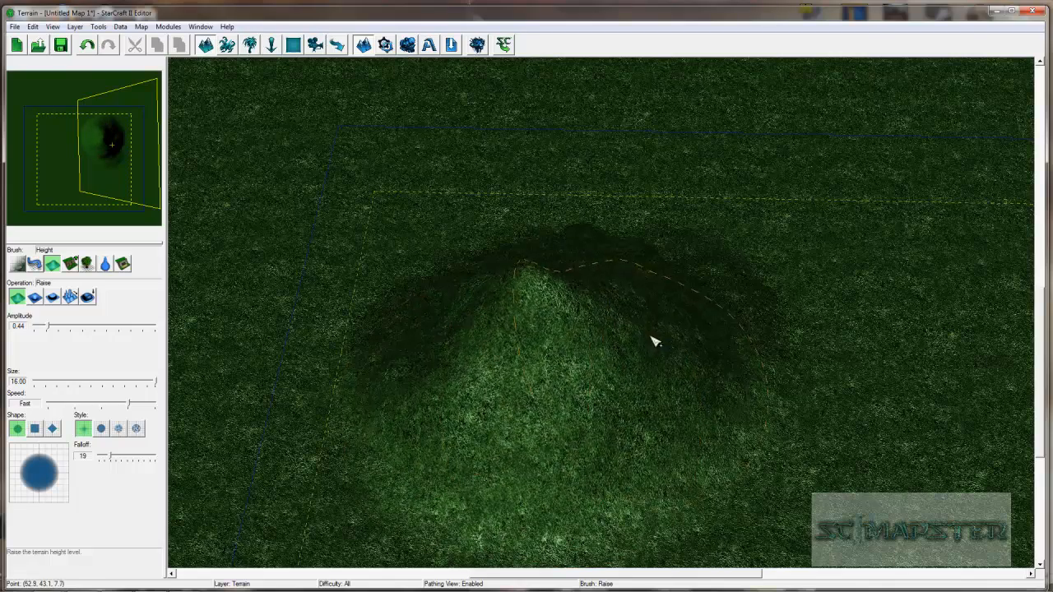
{"action": "mouse_move", "coordinate": [545, 390]}
{"action": "right_mouse_down", "text": "ctrl"}
{"action": "mouse_move", "coordinate": [577, 264]}
{"action": "mouse_move", "coordinate": [566, 340]}
{"action": "right_mouse_up", "text": "ctrl"}
{"action": "left_click_drag", "start_coordinate": [566, 339], "coordinate": [536, 313]}
{"action": "right_click_drag", "start_coordinate": [536, 315], "coordinate": [585, 301], "text": "ctrl"}
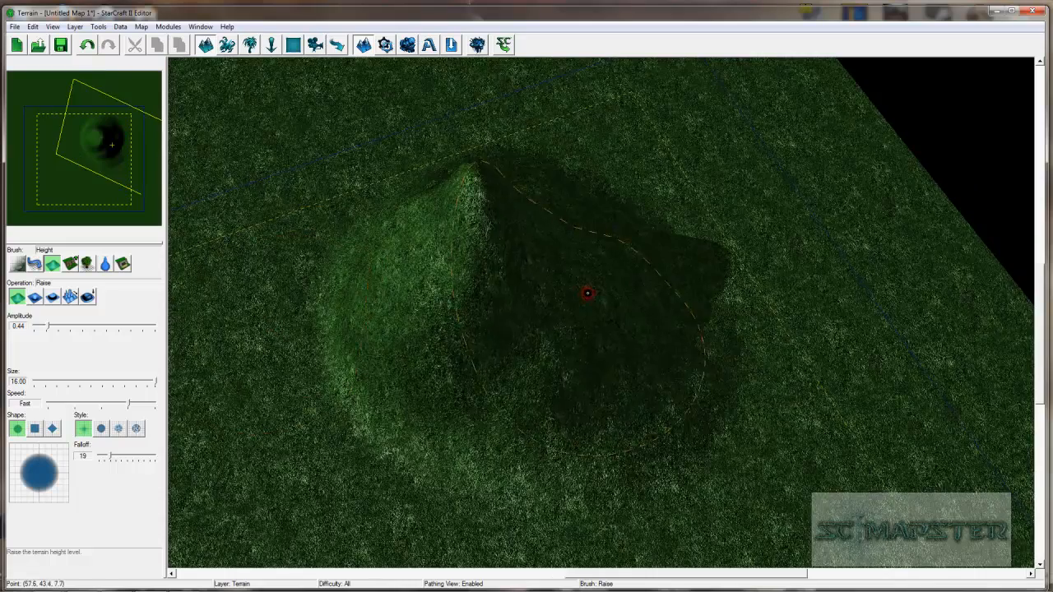
{"action": "right_click_drag", "start_coordinate": [580, 373], "coordinate": [650, 312], "text": "ctrl"}
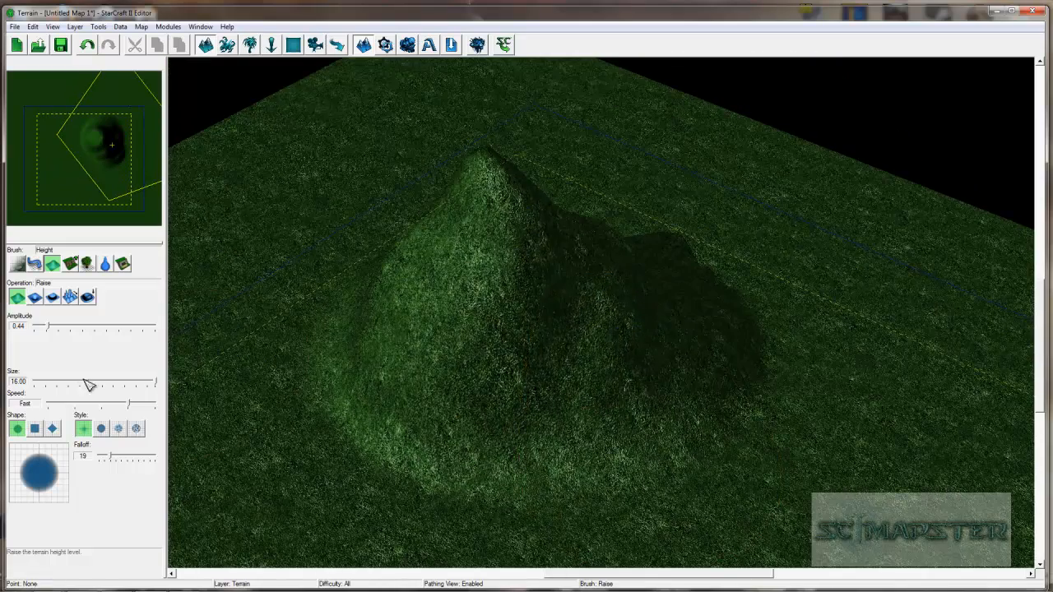
Smooth the hill's sharp peak and slopes with the Smooth height operation at size 16.00 and amplitude 0.50
{"action": "left_click", "coordinate": [87, 297]}
{"action": "mouse_move", "coordinate": [496, 226]}
{"action": "left_mouse_down"}
{"action": "mouse_move", "coordinate": [517, 260]}
{"action": "mouse_move", "coordinate": [484, 204]}
{"action": "left_mouse_up"}
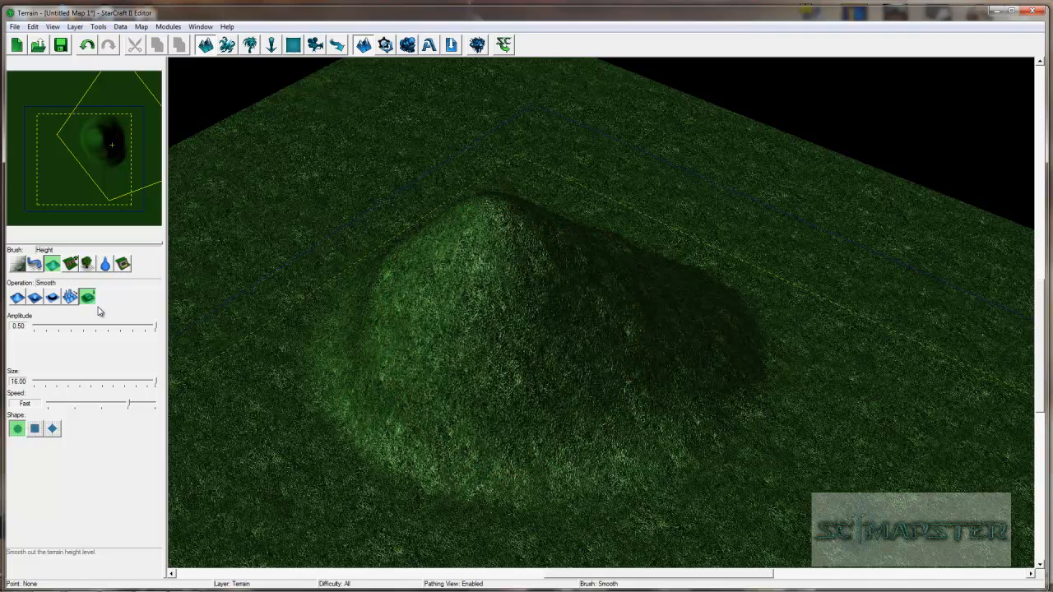
{"action": "mouse_move", "coordinate": [482, 277]}
{"action": "left_mouse_down"}
{"action": "mouse_move", "coordinate": [501, 272]}
{"action": "mouse_move", "coordinate": [502, 252]}
{"action": "mouse_move", "coordinate": [467, 287]}
{"action": "left_mouse_up"}
{"action": "right_click_drag", "start_coordinate": [466, 288], "coordinate": [511, 338], "text": "ctrl"}
{"action": "right_click_drag", "start_coordinate": [574, 387], "coordinate": [601, 333], "text": "ctrl"}
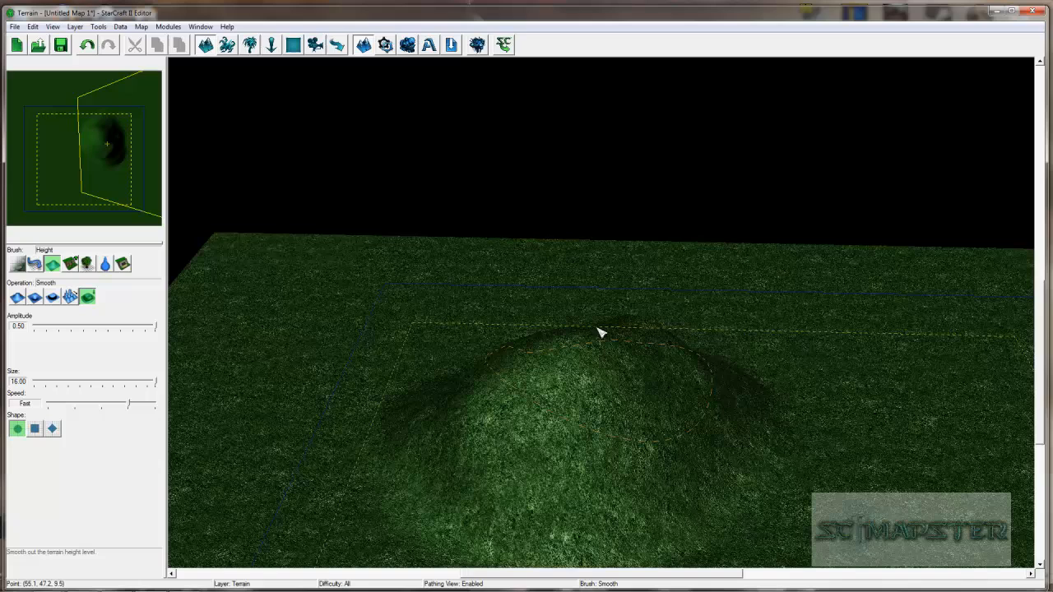
Level the hill into a flat, steep-sided plateau with the Uniform height operation at brush size 6.50
{"action": "left_click", "coordinate": [52, 298]}
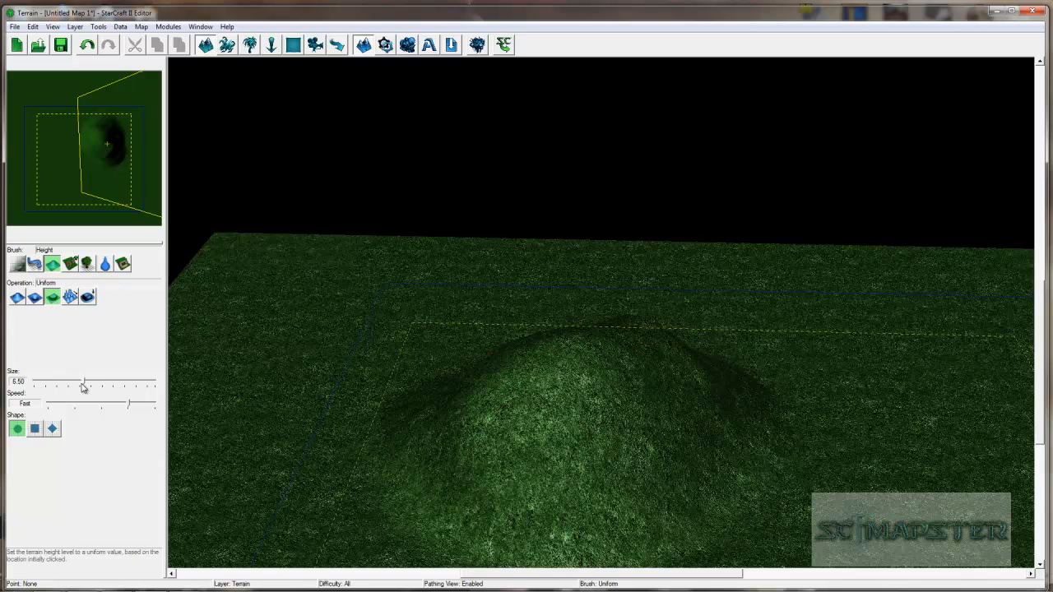
{"action": "right_click_drag", "start_coordinate": [569, 376], "coordinate": [546, 442], "text": "ctrl"}
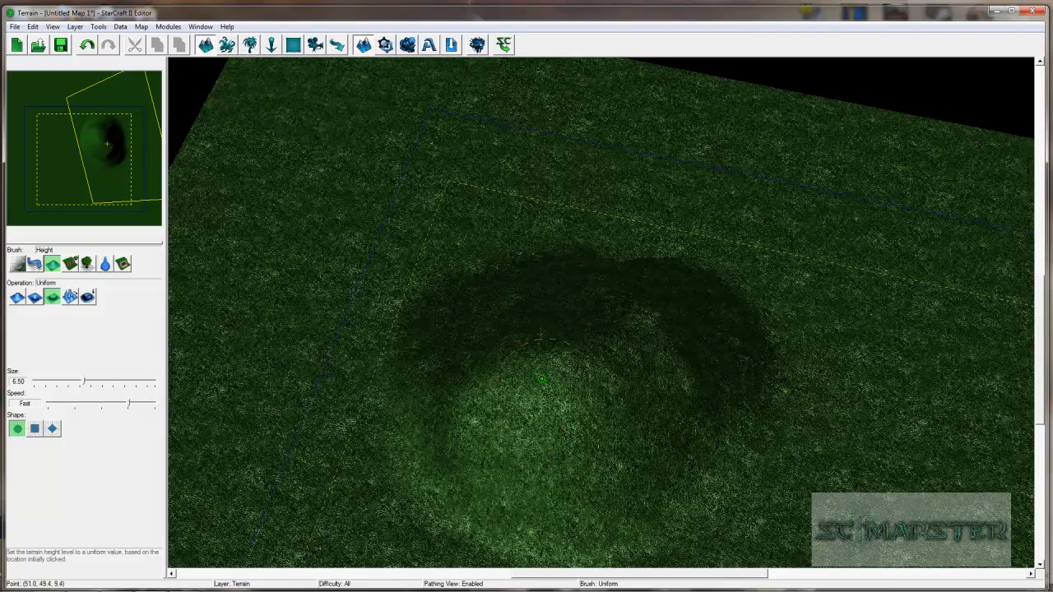
{"action": "right_click_drag", "start_coordinate": [547, 378], "coordinate": [568, 421], "text": "ctrl"}
{"action": "mouse_move", "coordinate": [571, 363]}
{"action": "left_mouse_down"}
{"action": "mouse_move", "coordinate": [568, 399]}
{"action": "mouse_move", "coordinate": [532, 421]}
{"action": "mouse_move", "coordinate": [493, 395]}
{"action": "mouse_move", "coordinate": [468, 355]}
{"action": "mouse_move", "coordinate": [467, 326]}
{"action": "mouse_move", "coordinate": [484, 306]}
{"action": "mouse_move", "coordinate": [547, 301]}
{"action": "mouse_move", "coordinate": [703, 309]}
{"action": "mouse_move", "coordinate": [743, 398]}
{"action": "mouse_move", "coordinate": [559, 407]}
{"action": "mouse_move", "coordinate": [663, 363]}
{"action": "left_mouse_up"}
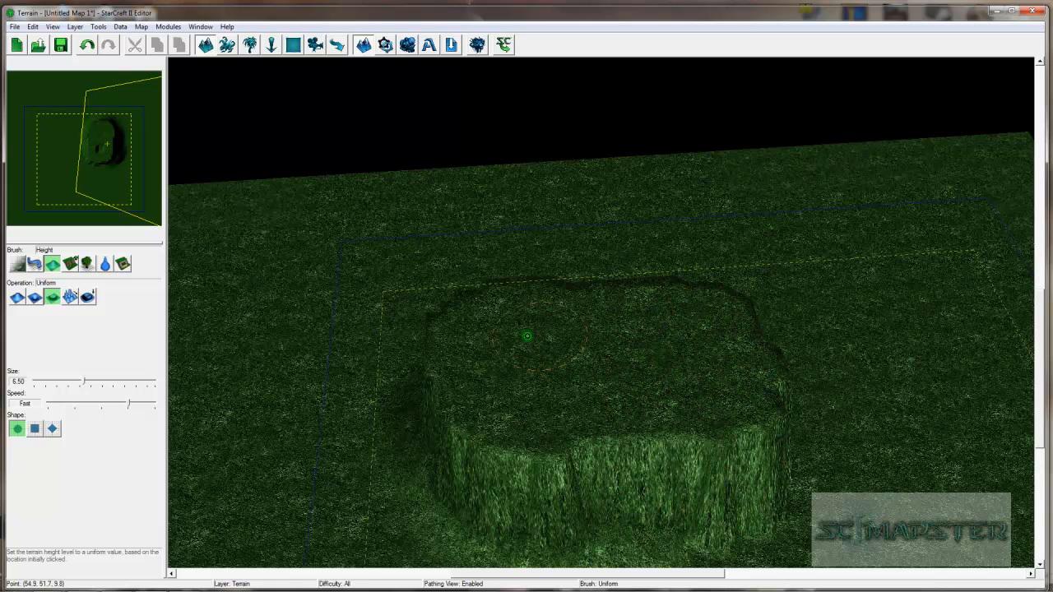
{"action": "mouse_move", "coordinate": [496, 395]}
{"action": "left_mouse_down"}
{"action": "mouse_move", "coordinate": [533, 432]}
{"action": "mouse_move", "coordinate": [738, 402]}
{"action": "mouse_move", "coordinate": [741, 345]}
{"action": "mouse_move", "coordinate": [692, 298]}
{"action": "left_mouse_up"}
{"action": "mouse_move", "coordinate": [486, 315]}
{"action": "left_mouse_down"}
{"action": "mouse_move", "coordinate": [466, 384]}
{"action": "mouse_move", "coordinate": [479, 429]}
{"action": "mouse_move", "coordinate": [700, 423]}
{"action": "mouse_move", "coordinate": [760, 404]}
{"action": "mouse_move", "coordinate": [752, 348]}
{"action": "left_mouse_up"}
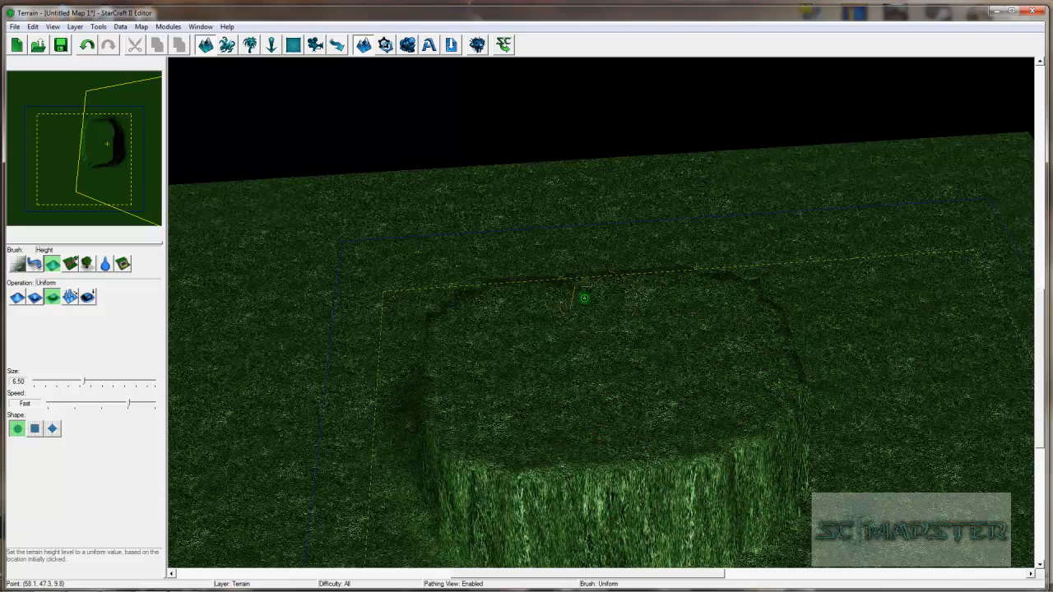
{"action": "left_click_drag", "start_coordinate": [552, 446], "coordinate": [647, 388]}
Examine the plateau's flat top and steep cliff sides from several angles
{"action": "right_click_drag", "start_coordinate": [568, 376], "coordinate": [444, 389], "text": "ctrl"}
{"action": "right_click_drag", "start_coordinate": [792, 420], "coordinate": [320, 442], "text": "ctrl"}
{"action": "right_click_drag", "start_coordinate": [753, 399], "coordinate": [735, 502], "text": "ctrl"}
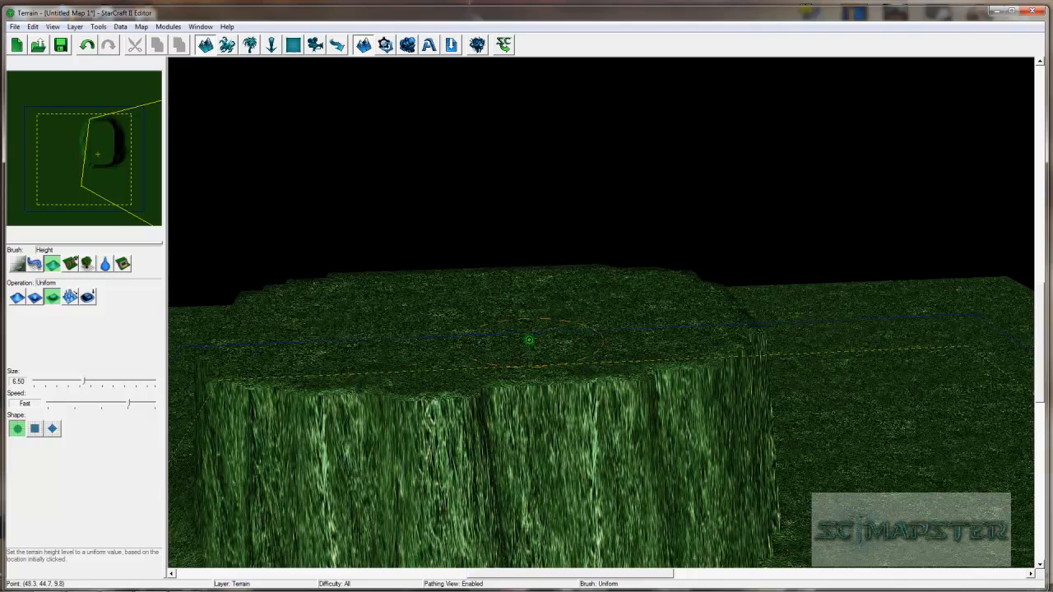
{"action": "right_click_drag", "start_coordinate": [440, 406], "coordinate": [454, 326]}
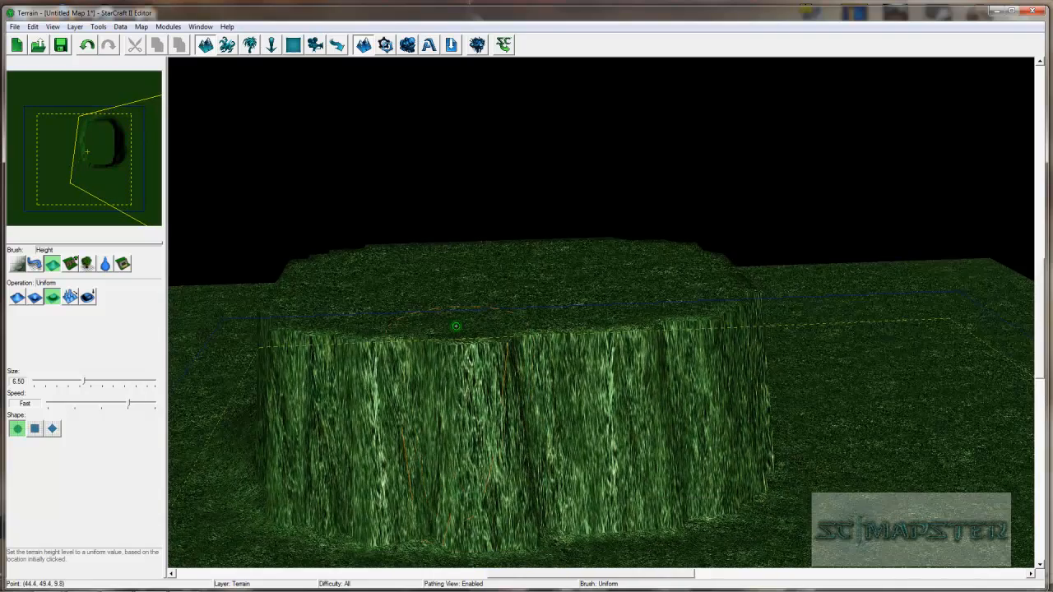
{"action": "right_click_drag", "start_coordinate": [457, 484], "coordinate": [596, 448], "text": "ctrl"}
{"action": "right_click_drag", "start_coordinate": [497, 461], "coordinate": [534, 403], "text": "ctrl"}
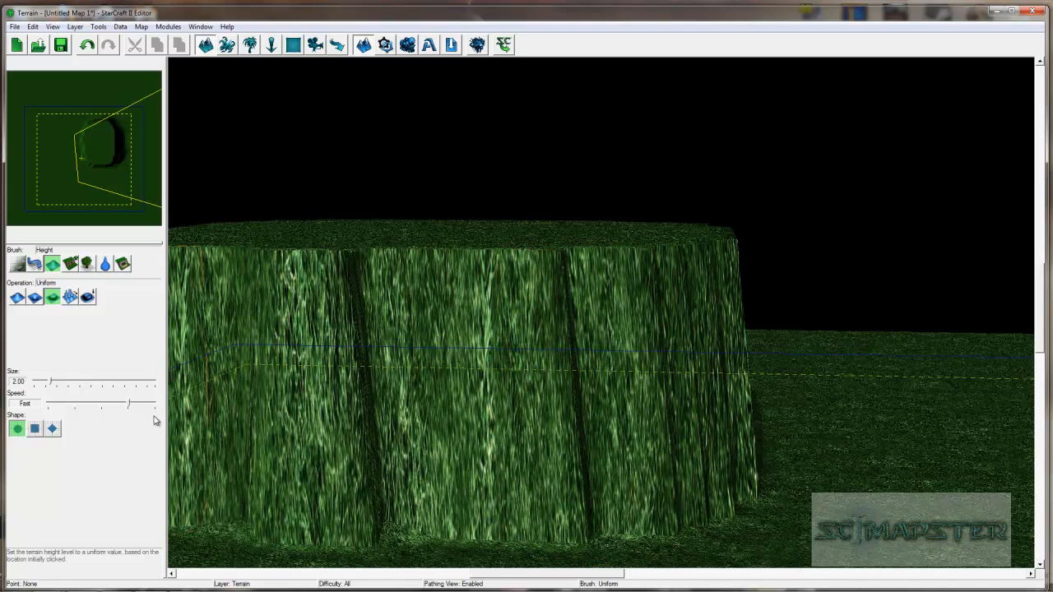
{"action": "mouse_move", "coordinate": [810, 485]}
{"action": "right_mouse_down", "text": "ctrl"}
{"action": "mouse_move", "coordinate": [768, 496]}
{"action": "mouse_move", "coordinate": [823, 548]}
{"action": "right_mouse_up", "text": "ctrl"}
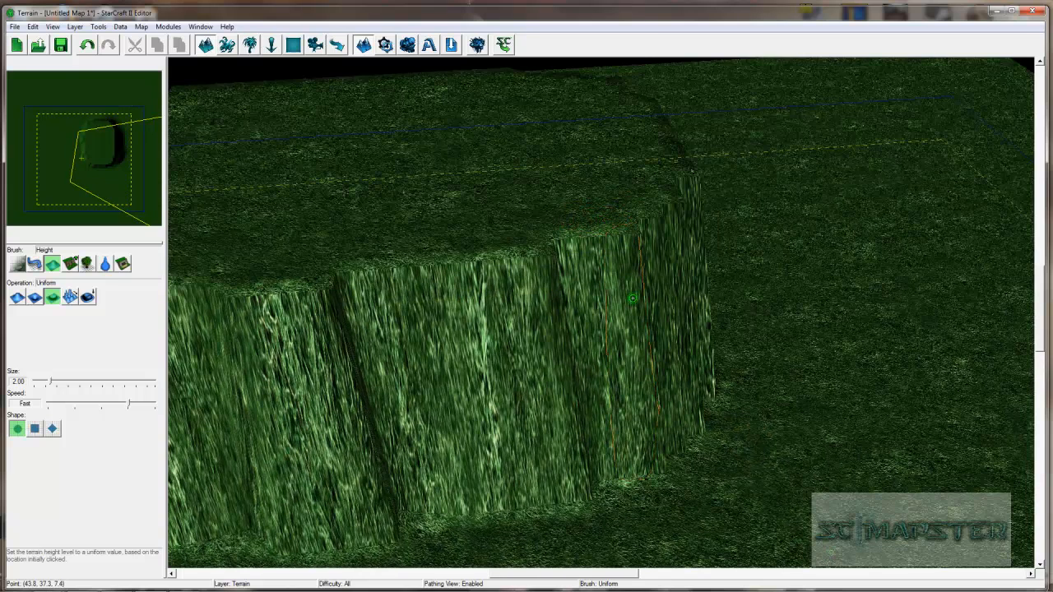
{"action": "right_click_drag", "start_coordinate": [638, 305], "coordinate": [628, 346], "text": "ctrl"}
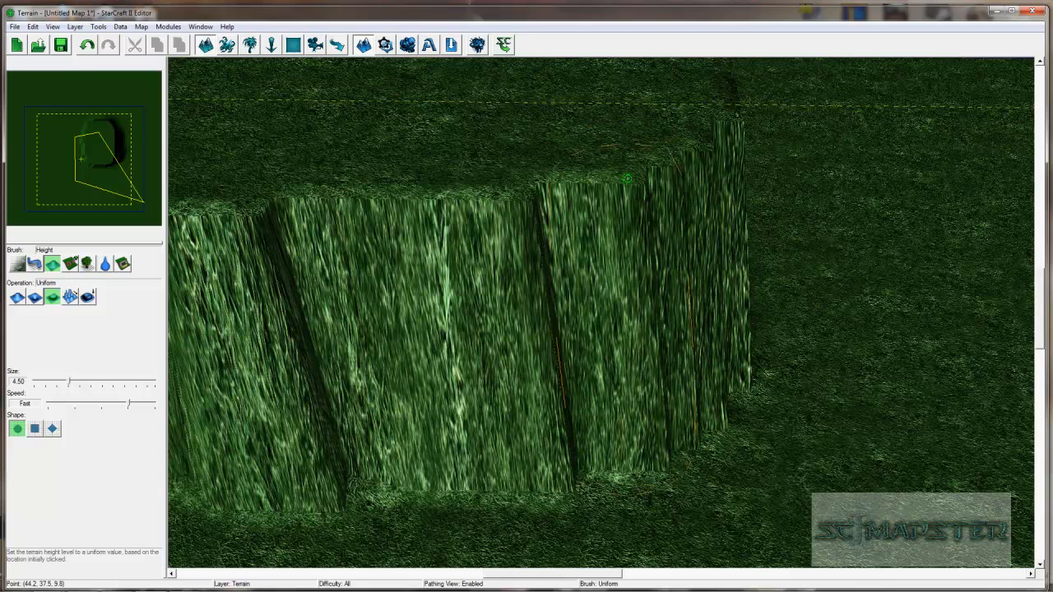
Carve two descending ledges out from the plateau's corner with the Uniform height brush at size 4.50
{"action": "left_click", "coordinate": [634, 249]}
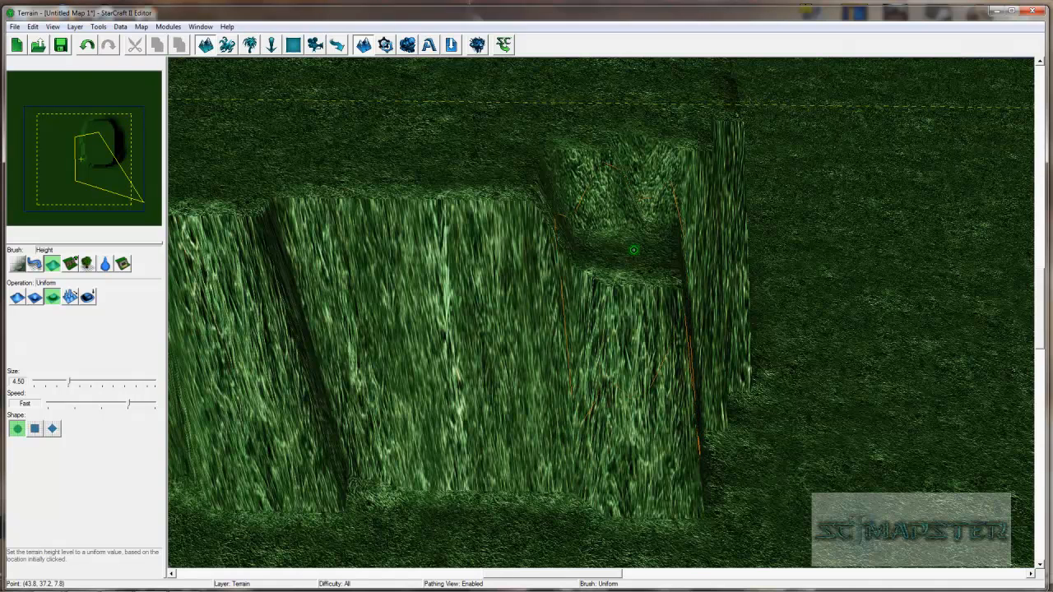
{"action": "mouse_move", "coordinate": [633, 249]}
{"action": "left_mouse_down"}
{"action": "mouse_move", "coordinate": [683, 248]}
{"action": "mouse_move", "coordinate": [603, 253]}
{"action": "left_mouse_up"}
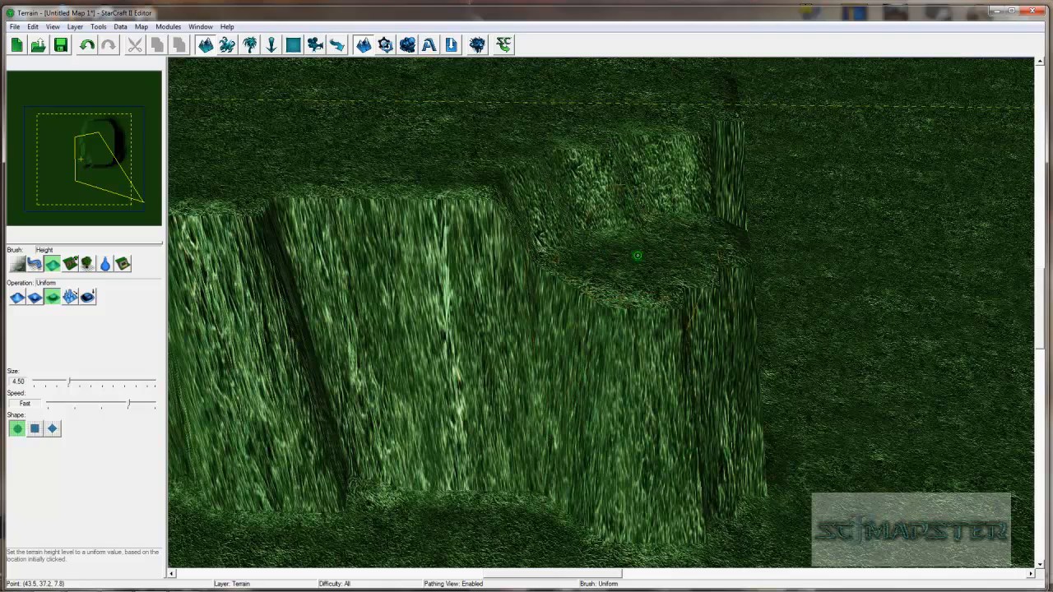
{"action": "right_click_drag", "start_coordinate": [665, 244], "coordinate": [657, 305]}
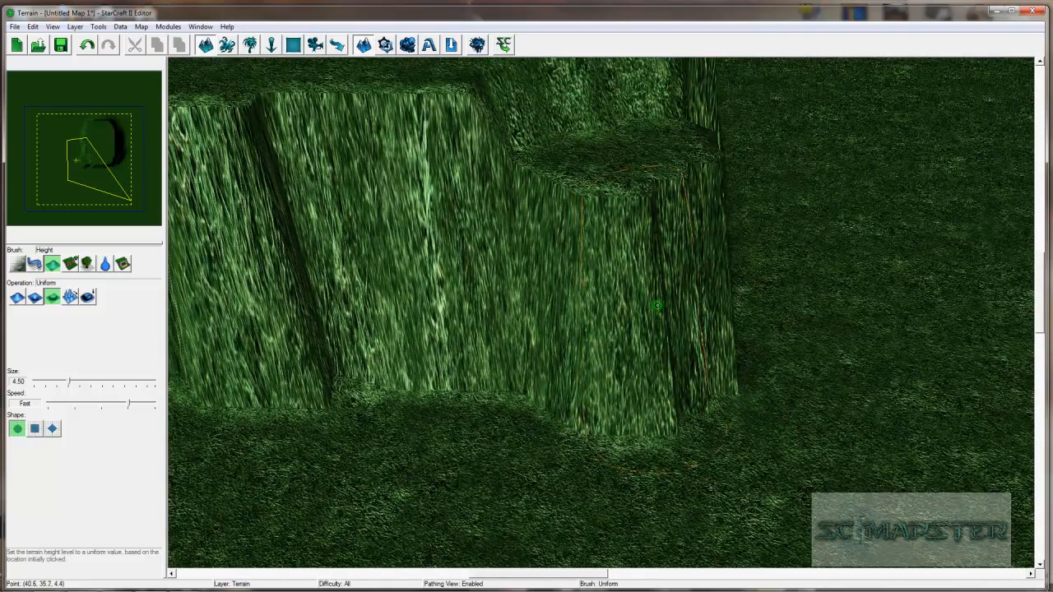
{"action": "left_click", "coordinate": [634, 257]}
{"action": "mouse_move", "coordinate": [633, 257]}
{"action": "left_mouse_down"}
{"action": "mouse_move", "coordinate": [667, 254]}
{"action": "mouse_move", "coordinate": [689, 283]}
{"action": "mouse_move", "coordinate": [718, 283]}
{"action": "mouse_move", "coordinate": [651, 286]}
{"action": "left_mouse_up"}
{"action": "right_click_drag", "start_coordinate": [644, 188], "coordinate": [644, 196]}
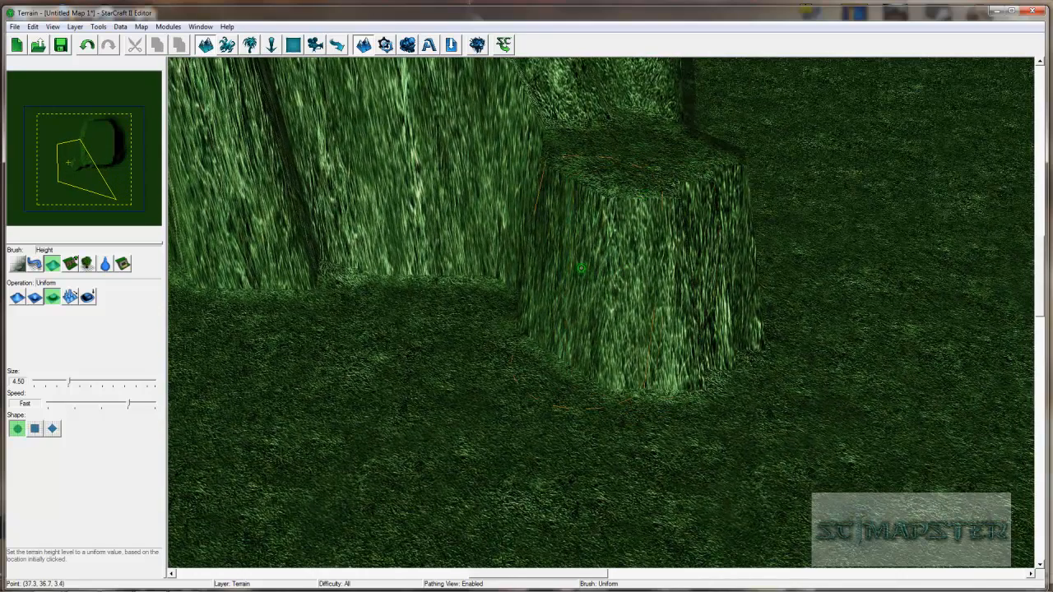
Add a third, lower ledge beside the existing ones with the Uniform height brush, continuing the descent along the plateau's side
{"action": "mouse_move", "coordinate": [576, 262]}
{"action": "left_mouse_down"}
{"action": "mouse_move", "coordinate": [568, 271]}
{"action": "mouse_move", "coordinate": [580, 288]}
{"action": "mouse_move", "coordinate": [544, 291]}
{"action": "left_mouse_up"}
{"action": "right_click_drag", "start_coordinate": [544, 292], "coordinate": [596, 268]}
{"action": "mouse_move", "coordinate": [601, 287]}
{"action": "left_mouse_down"}
{"action": "mouse_move", "coordinate": [586, 294]}
{"action": "mouse_move", "coordinate": [606, 311]}
{"action": "mouse_move", "coordinate": [573, 320]}
{"action": "left_mouse_up"}
{"action": "mouse_move", "coordinate": [571, 323]}
{"action": "right_mouse_down"}
{"action": "mouse_move", "coordinate": [563, 384]}
{"action": "mouse_move", "coordinate": [638, 374]}
{"action": "mouse_move", "coordinate": [650, 332]}
{"action": "mouse_move", "coordinate": [585, 367]}
{"action": "mouse_move", "coordinate": [598, 243]}
{"action": "mouse_move", "coordinate": [571, 309]}
{"action": "mouse_move", "coordinate": [774, 407]}
{"action": "right_mouse_up"}
{"action": "left_click_drag", "start_coordinate": [591, 348], "coordinate": [625, 345]}
{"action": "right_click_drag", "start_coordinate": [689, 395], "coordinate": [774, 350], "text": "ctrl"}
{"action": "left_click_drag", "start_coordinate": [817, 377], "coordinate": [824, 376]}
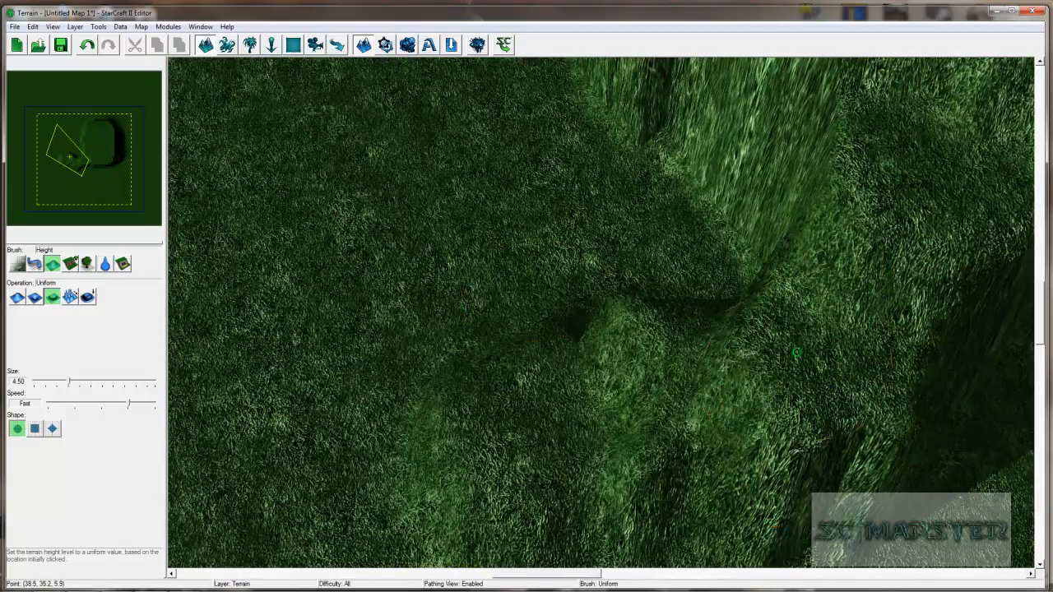
Add a fourth, lowest ledge at the foot of the descent with the Uniform height brush at size 4.50
{"action": "right_click_drag", "start_coordinate": [776, 354], "coordinate": [751, 285]}
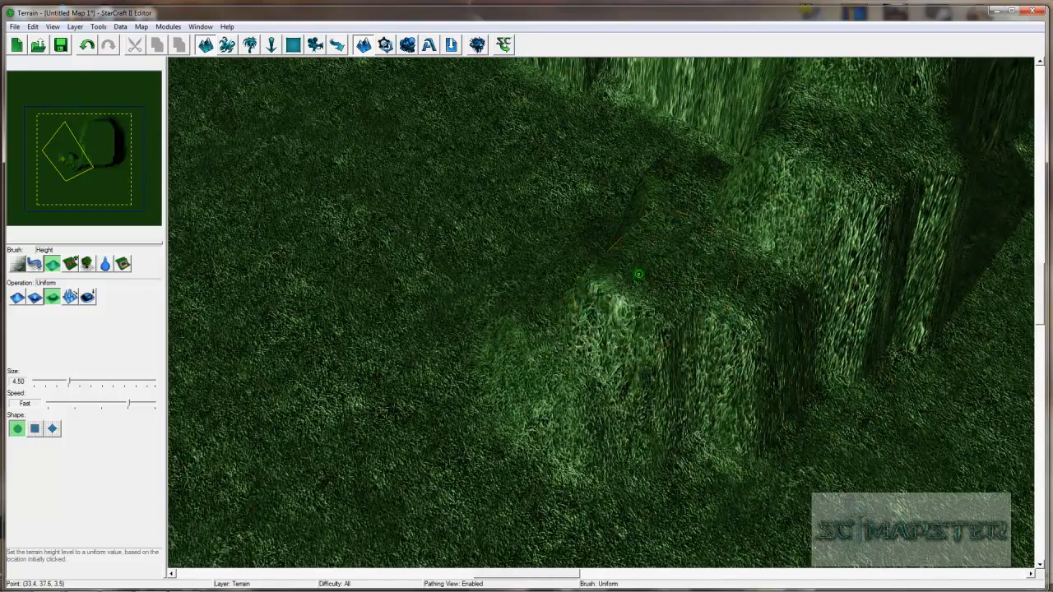
{"action": "right_click_drag", "start_coordinate": [636, 272], "coordinate": [580, 335], "text": "ctrl"}
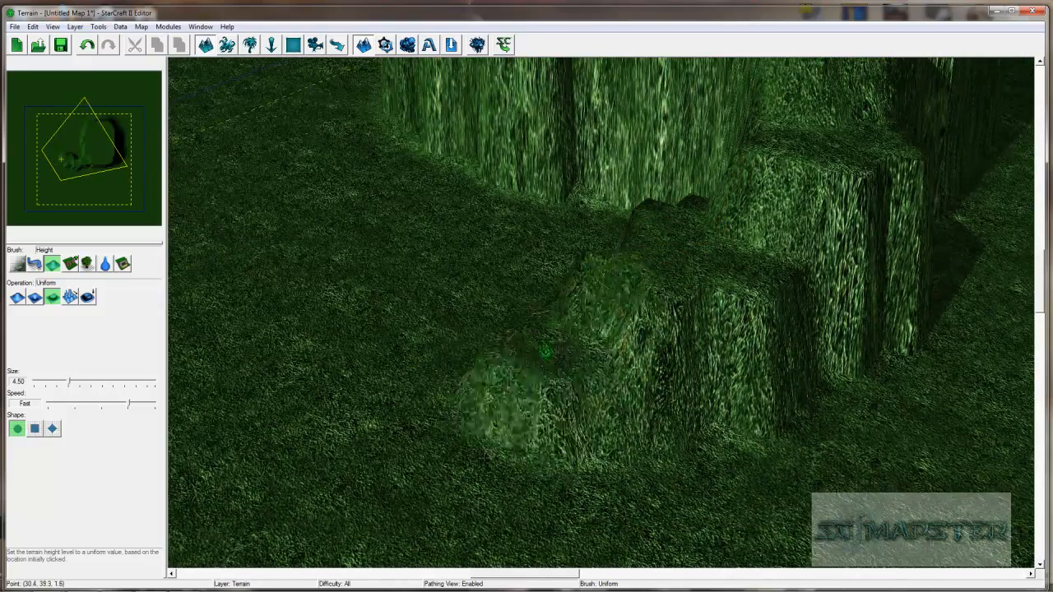
{"action": "left_click_drag", "start_coordinate": [503, 358], "coordinate": [613, 397]}
{"action": "right_click_drag", "start_coordinate": [614, 397], "coordinate": [629, 362], "text": "ctrl"}
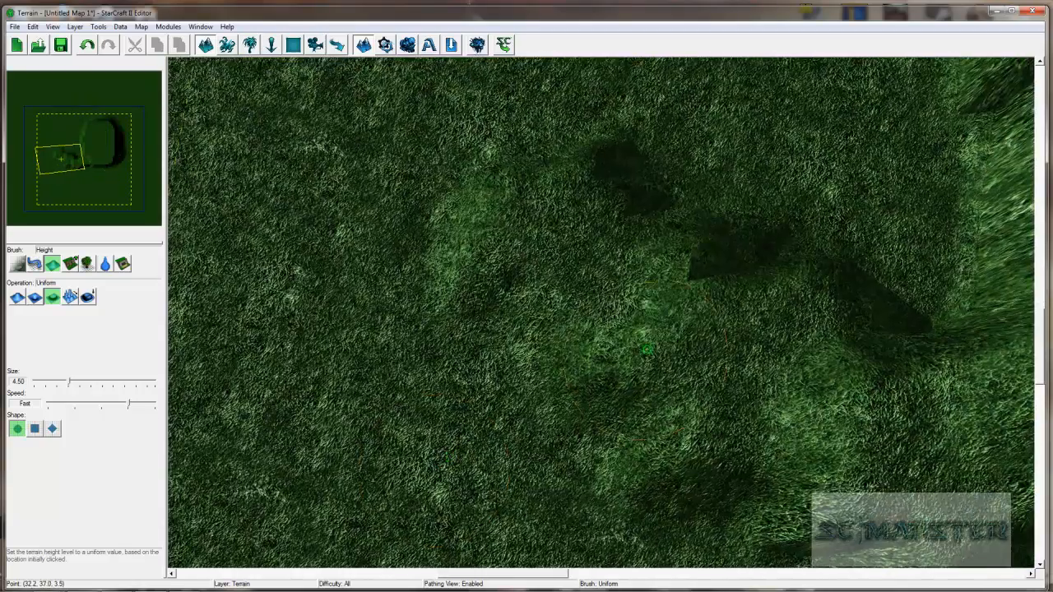
Widen and even out the descending ledges, including the lowest one, with the Uniform height brush at size 4.50
{"action": "right_click_drag", "start_coordinate": [690, 334], "coordinate": [753, 451], "text": "ctrl"}
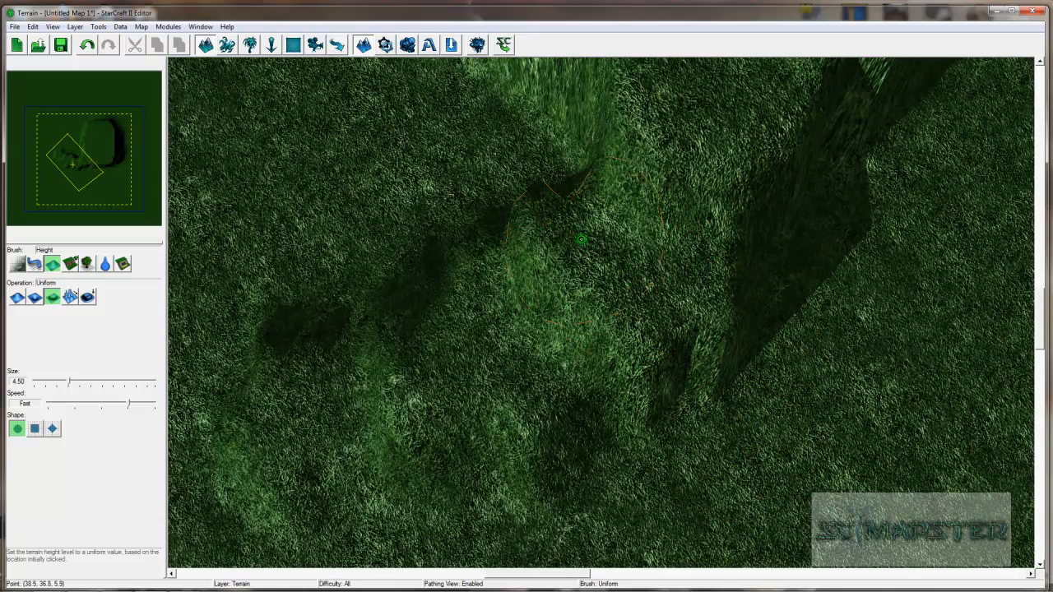
{"action": "left_click_drag", "start_coordinate": [681, 288], "coordinate": [700, 277]}
{"action": "right_click_drag", "start_coordinate": [671, 293], "coordinate": [888, 206]}
{"action": "right_click_drag", "start_coordinate": [613, 280], "coordinate": [640, 493], "text": "ctrl"}
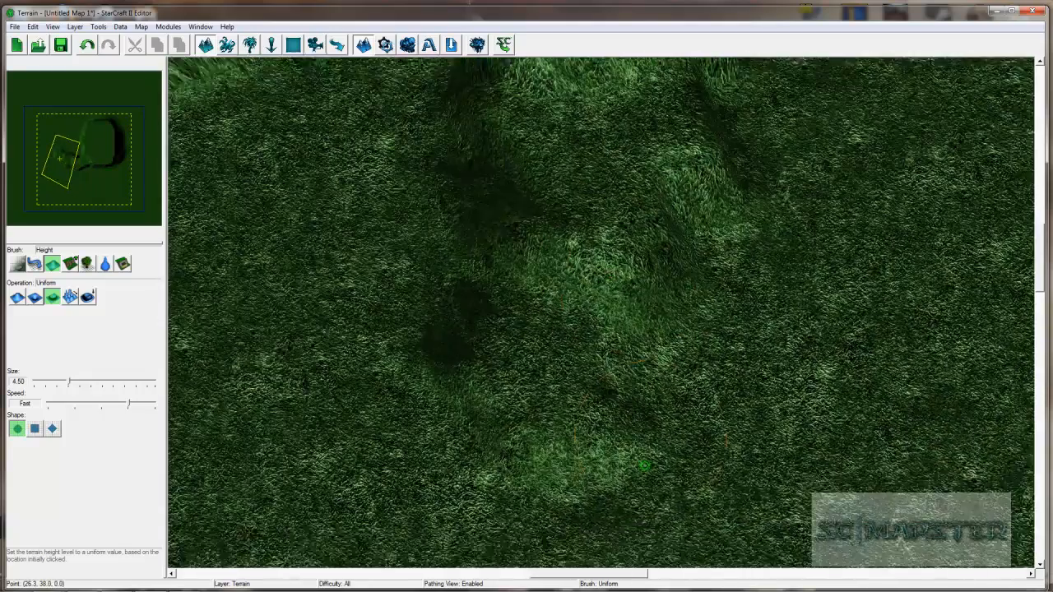
{"action": "mouse_move", "coordinate": [588, 228]}
{"action": "left_mouse_down"}
{"action": "mouse_move", "coordinate": [579, 217]}
{"action": "mouse_move", "coordinate": [637, 215]}
{"action": "mouse_move", "coordinate": [639, 231]}
{"action": "left_mouse_up"}
{"action": "mouse_move", "coordinate": [640, 230]}
{"action": "right_mouse_down", "text": "ctrl"}
{"action": "mouse_move", "coordinate": [571, 235]}
{"action": "mouse_move", "coordinate": [383, 336]}
{"action": "mouse_move", "coordinate": [622, 373]}
{"action": "right_mouse_up", "text": "ctrl"}
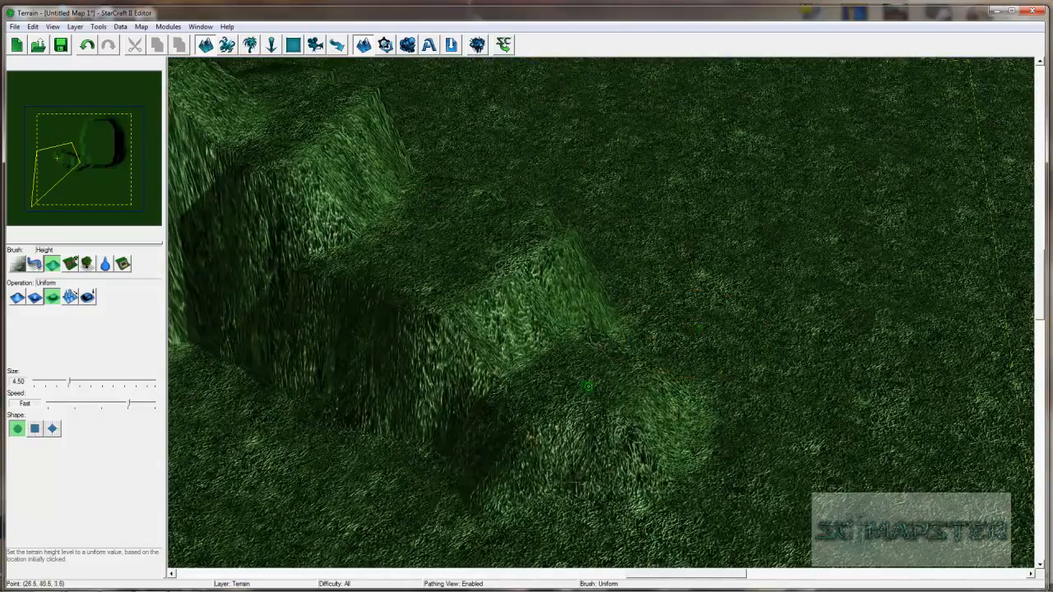
{"action": "left_click_drag", "start_coordinate": [590, 374], "coordinate": [620, 344]}
{"action": "mouse_move", "coordinate": [617, 353]}
{"action": "right_mouse_down", "text": "ctrl"}
{"action": "mouse_move", "coordinate": [505, 308]}
{"action": "mouse_move", "coordinate": [527, 342]}
{"action": "mouse_move", "coordinate": [642, 441]}
{"action": "right_mouse_up", "text": "ctrl"}
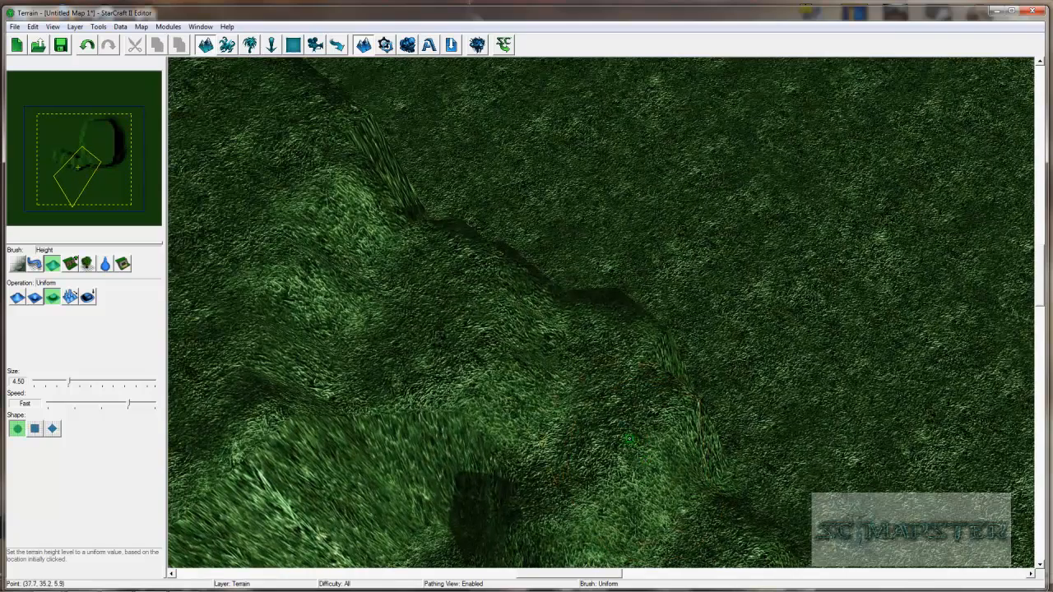
Extend the ledge beside the plateau's cliff further against the wall with the Uniform height brush
{"action": "right_click_drag", "start_coordinate": [561, 467], "coordinate": [574, 322], "text": "ctrl"}
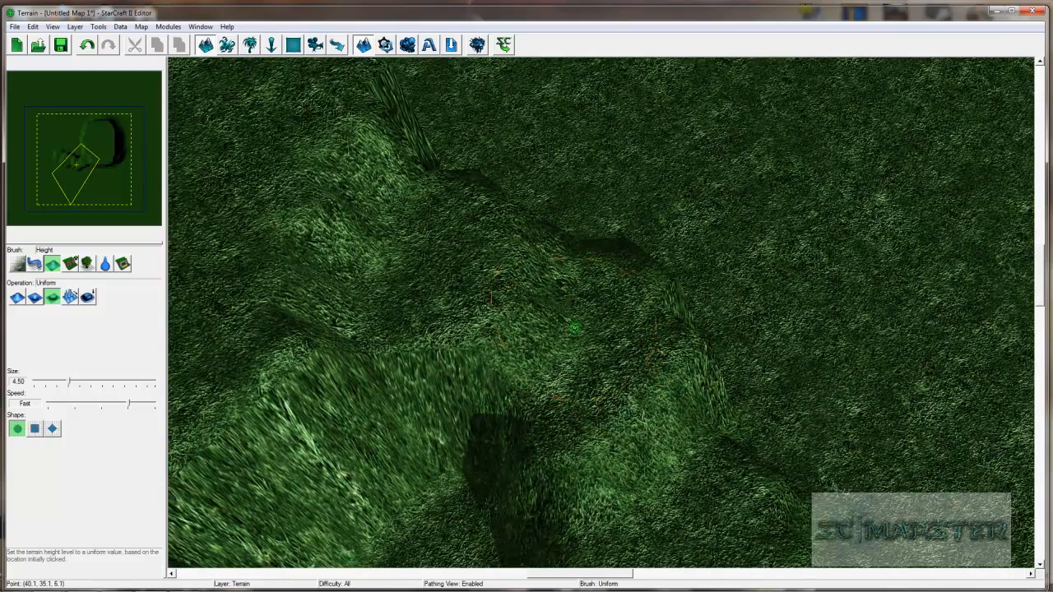
{"action": "left_click_drag", "start_coordinate": [448, 272], "coordinate": [446, 303]}
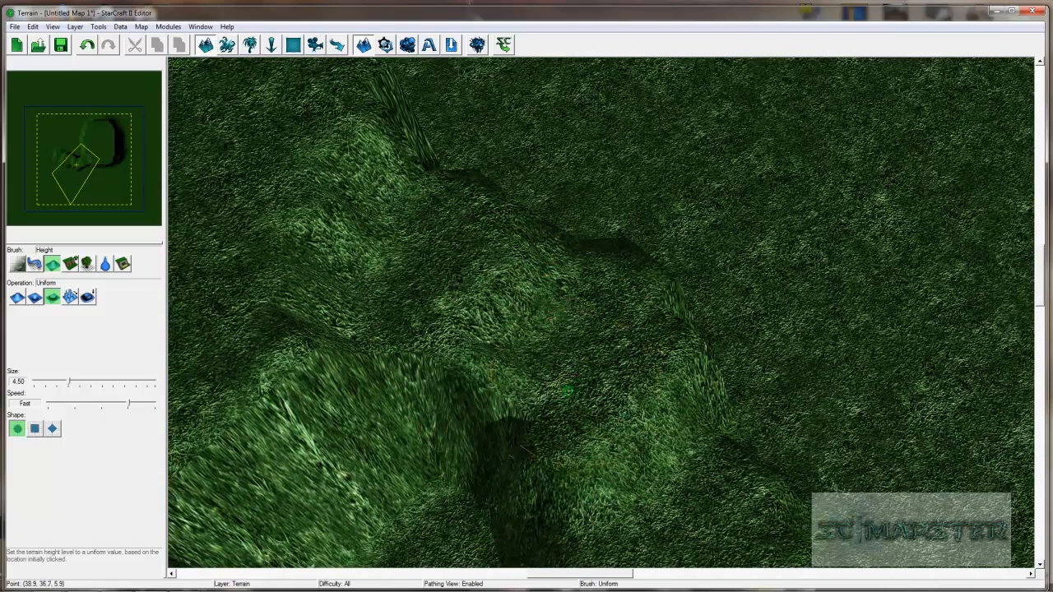
{"action": "right_click_drag", "start_coordinate": [567, 346], "coordinate": [567, 239], "text": "ctrl"}
{"action": "right_click_drag", "start_coordinate": [151, 311], "coordinate": [554, 329], "text": "ctrl"}
{"action": "right_click_drag", "start_coordinate": [547, 369], "coordinate": [478, 346], "text": "ctrl"}
Blend the drop from the plateau top to the uppermost ledge with the Smooth height operation at size 3.50
{"action": "left_click", "coordinate": [88, 297]}
{"action": "right_click_drag", "start_coordinate": [381, 335], "coordinate": [620, 356], "text": "ctrl"}
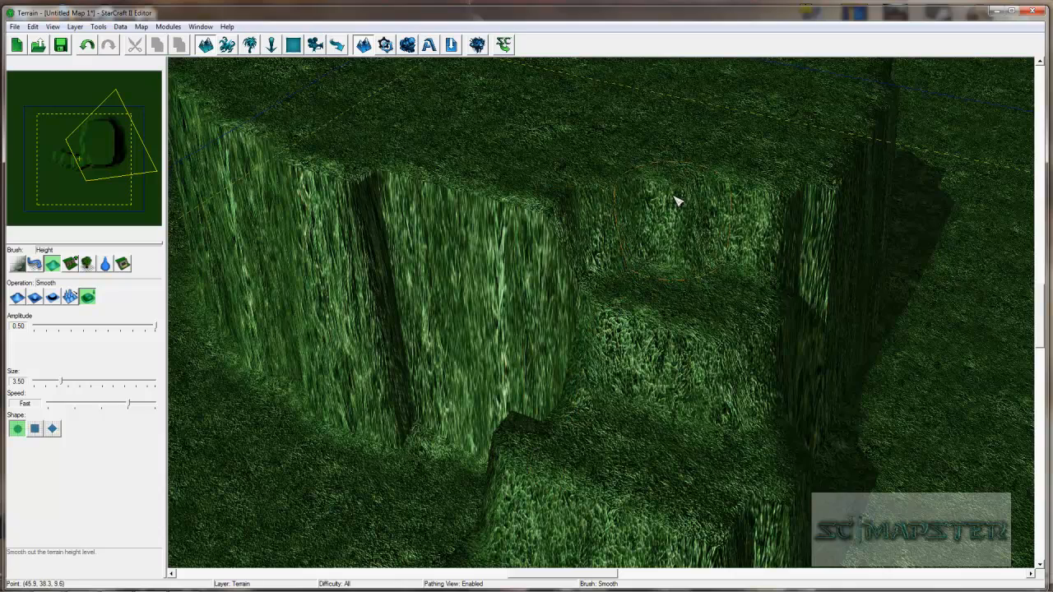
{"action": "right_click_drag", "start_coordinate": [696, 172], "coordinate": [368, 304], "text": "ctrl"}
{"action": "right_click_drag", "start_coordinate": [806, 251], "coordinate": [714, 253], "text": "ctrl"}
{"action": "mouse_move", "coordinate": [749, 229]}
{"action": "left_mouse_down"}
{"action": "mouse_move", "coordinate": [727, 209]}
{"action": "mouse_move", "coordinate": [703, 215]}
{"action": "left_mouse_up"}
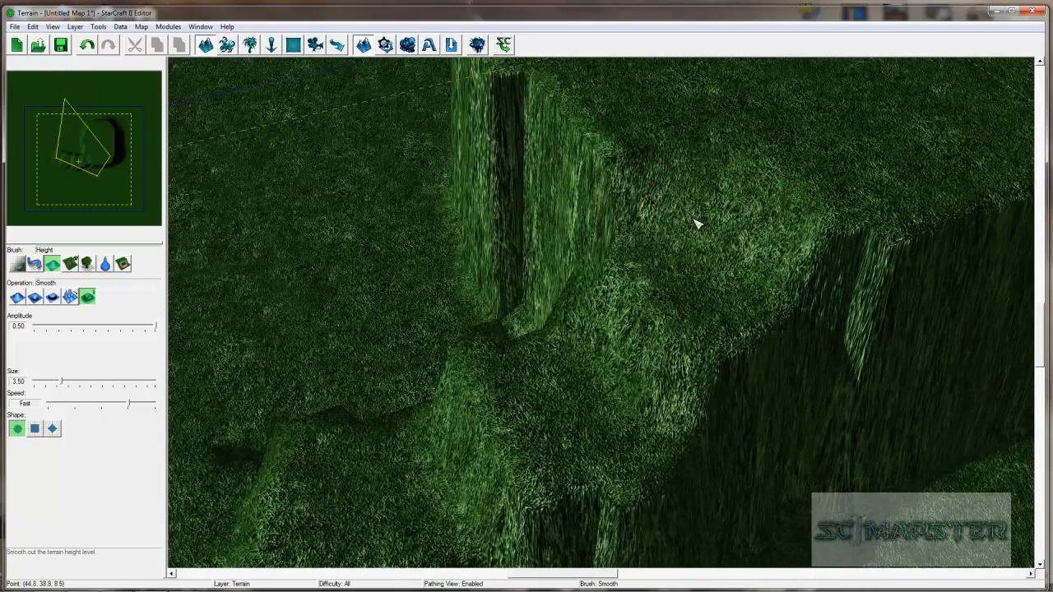
{"action": "right_click_drag", "start_coordinate": [749, 247], "coordinate": [705, 277], "text": "ctrl"}
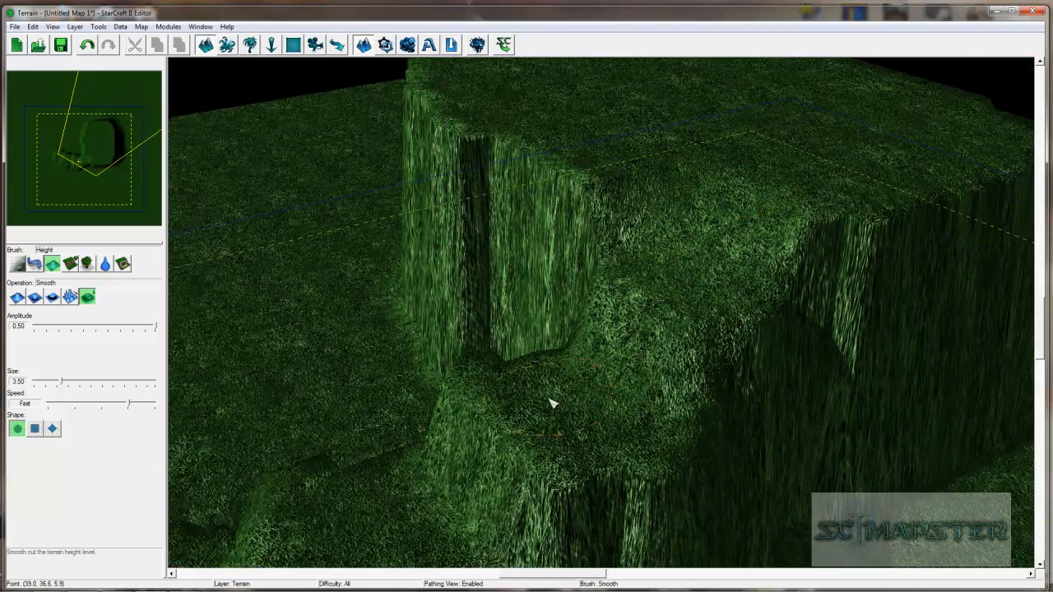
Soften the drops between the middle ledges into slopes with the Smooth height brush at size 3.50
{"action": "right_click_drag", "start_coordinate": [616, 369], "coordinate": [719, 319], "text": "ctrl"}
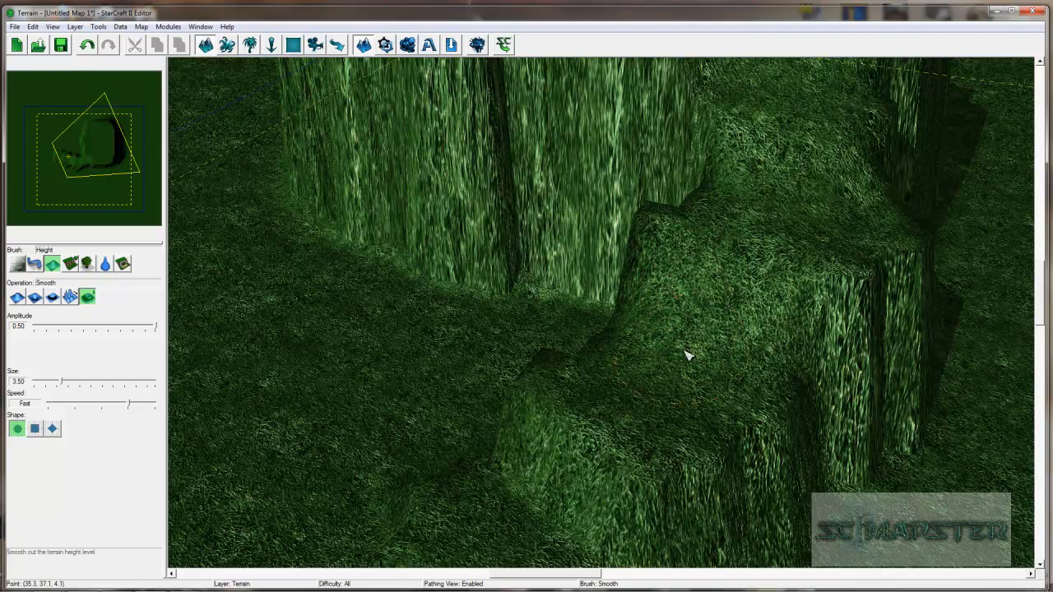
{"action": "right_click_drag", "start_coordinate": [705, 353], "coordinate": [771, 322], "text": "ctrl"}
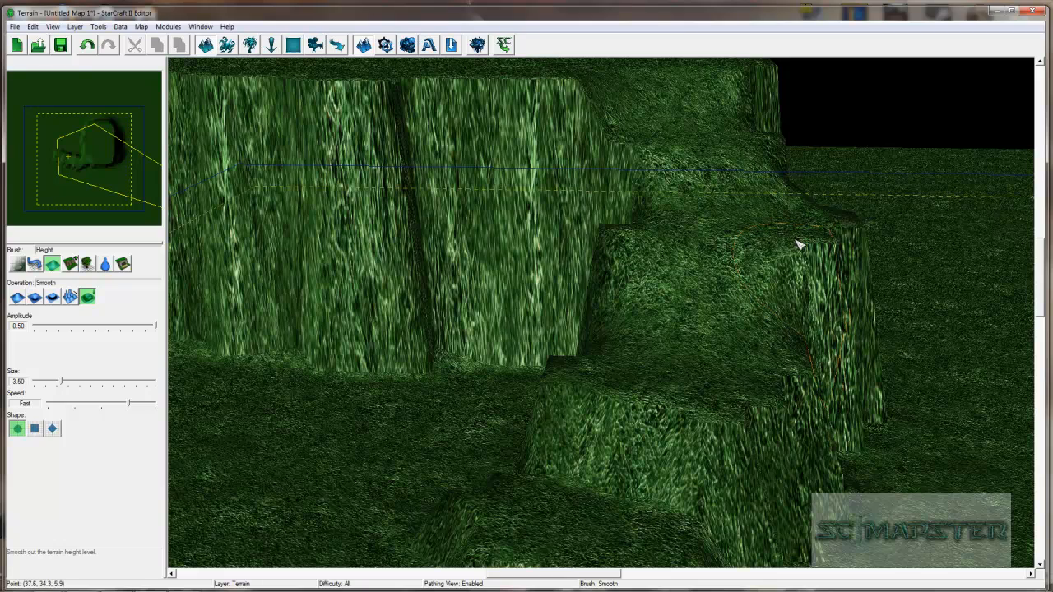
{"action": "right_click_drag", "start_coordinate": [690, 200], "coordinate": [636, 344], "text": "ctrl"}
{"action": "right_click_drag", "start_coordinate": [881, 362], "coordinate": [738, 304], "text": "ctrl"}
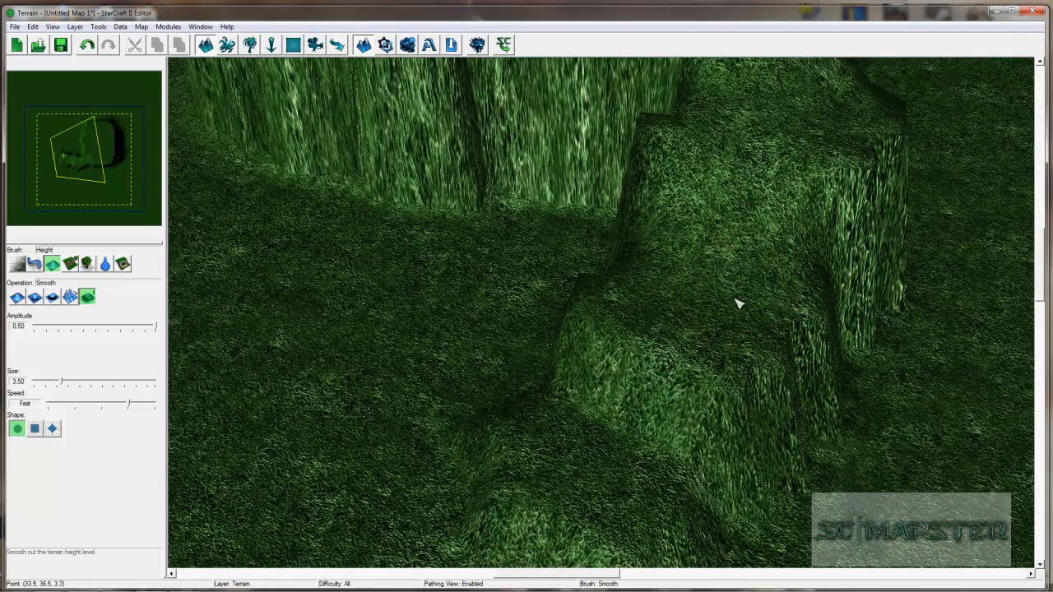
{"action": "left_click_drag", "start_coordinate": [702, 293], "coordinate": [638, 397]}
{"action": "right_click_drag", "start_coordinate": [629, 418], "coordinate": [668, 343]}
Smooth the lowest ledges into the ground and even out the descent into one continuous ramp
{"action": "mouse_move", "coordinate": [619, 385]}
{"action": "left_mouse_down"}
{"action": "mouse_move", "coordinate": [597, 396]}
{"action": "mouse_move", "coordinate": [601, 422]}
{"action": "mouse_move", "coordinate": [615, 429]}
{"action": "left_mouse_up"}
{"action": "right_click_drag", "start_coordinate": [636, 385], "coordinate": [700, 233], "text": "ctrl"}
{"action": "left_click_drag", "start_coordinate": [700, 232], "coordinate": [658, 329]}
{"action": "mouse_move", "coordinate": [633, 428]}
{"action": "left_mouse_down"}
{"action": "mouse_move", "coordinate": [568, 458]}
{"action": "mouse_move", "coordinate": [482, 440]}
{"action": "mouse_move", "coordinate": [668, 471]}
{"action": "mouse_move", "coordinate": [679, 489]}
{"action": "mouse_move", "coordinate": [560, 456]}
{"action": "mouse_move", "coordinate": [538, 425]}
{"action": "mouse_move", "coordinate": [506, 429]}
{"action": "mouse_move", "coordinate": [491, 404]}
{"action": "mouse_move", "coordinate": [696, 446]}
{"action": "mouse_move", "coordinate": [712, 429]}
{"action": "mouse_move", "coordinate": [717, 437]}
{"action": "mouse_move", "coordinate": [576, 437]}
{"action": "left_mouse_up"}
{"action": "mouse_move", "coordinate": [517, 425]}
{"action": "right_mouse_down", "text": "ctrl"}
{"action": "mouse_move", "coordinate": [649, 266]}
{"action": "mouse_move", "coordinate": [773, 347]}
{"action": "mouse_move", "coordinate": [512, 334]}
{"action": "mouse_move", "coordinate": [463, 308]}
{"action": "mouse_move", "coordinate": [639, 308]}
{"action": "mouse_move", "coordinate": [713, 324]}
{"action": "mouse_move", "coordinate": [397, 190]}
{"action": "mouse_move", "coordinate": [308, 186]}
{"action": "mouse_move", "coordinate": [353, 280]}
{"action": "mouse_move", "coordinate": [535, 320]}
{"action": "mouse_move", "coordinate": [716, 337]}
{"action": "right_mouse_up", "text": "ctrl"}
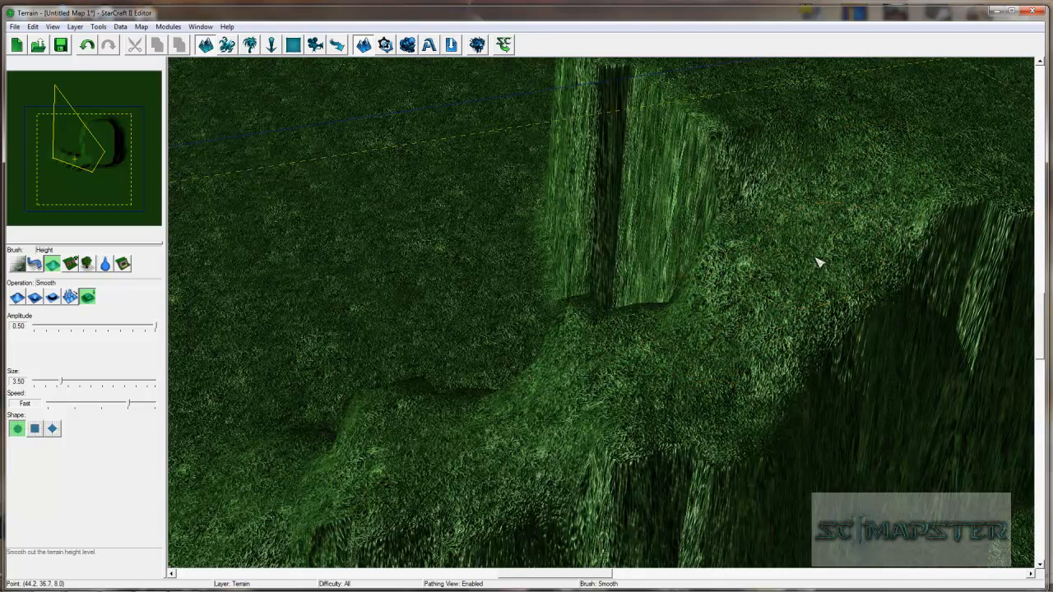
{"action": "mouse_move", "coordinate": [623, 381]}
{"action": "right_mouse_down", "text": "ctrl"}
{"action": "mouse_move", "coordinate": [601, 379]}
{"action": "mouse_move", "coordinate": [746, 293]}
{"action": "mouse_move", "coordinate": [903, 383]}
{"action": "mouse_move", "coordinate": [886, 378]}
{"action": "right_mouse_up", "text": "ctrl"}
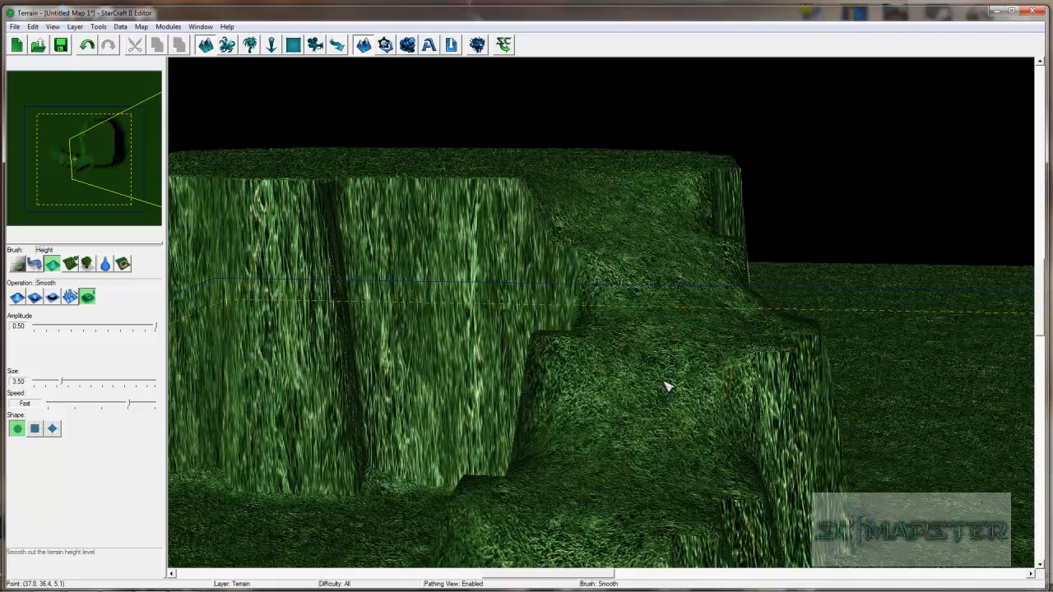
{"action": "mouse_move", "coordinate": [642, 429]}
{"action": "right_mouse_down"}
{"action": "mouse_move", "coordinate": [703, 338]}
{"action": "mouse_move", "coordinate": [865, 223]}
{"action": "mouse_move", "coordinate": [794, 350]}
{"action": "right_mouse_up"}
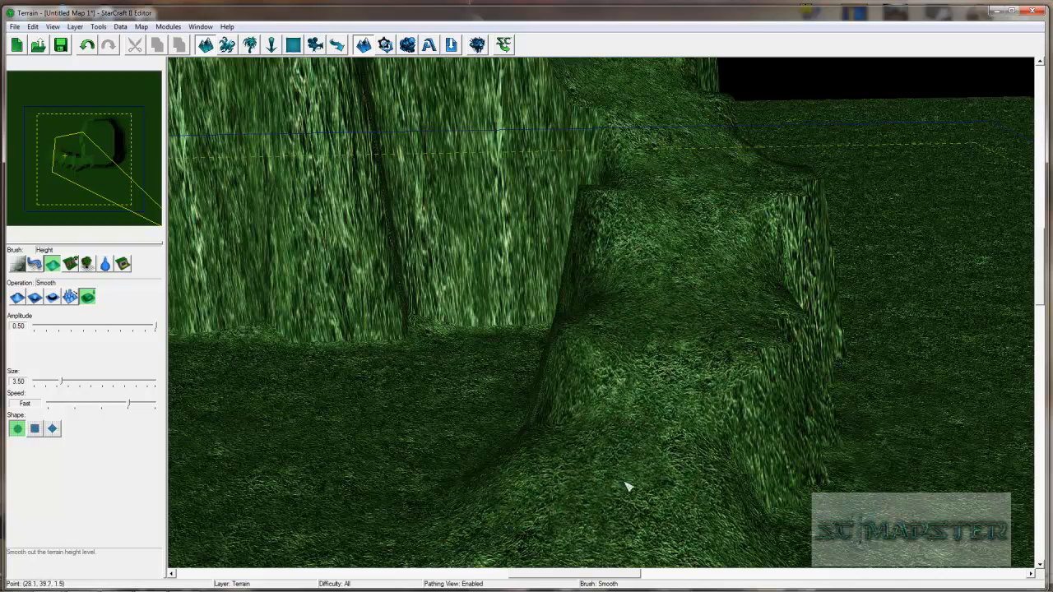
{"action": "right_click_drag", "start_coordinate": [630, 483], "coordinate": [632, 238], "text": "ctrl"}
{"action": "right_click_drag", "start_coordinate": [765, 240], "coordinate": [651, 375], "text": "ctrl"}
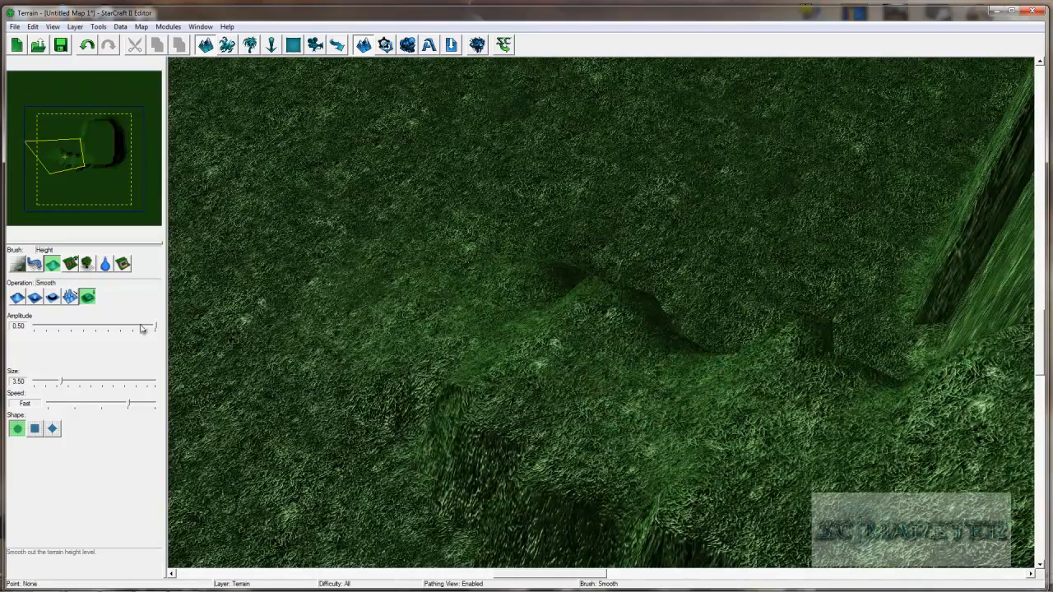
Reduce the Smooth brush size to 2.00 and soften the steep edges along both sides of the ramp
{"action": "right_click_drag", "start_coordinate": [649, 442], "coordinate": [773, 298], "text": "ctrl"}
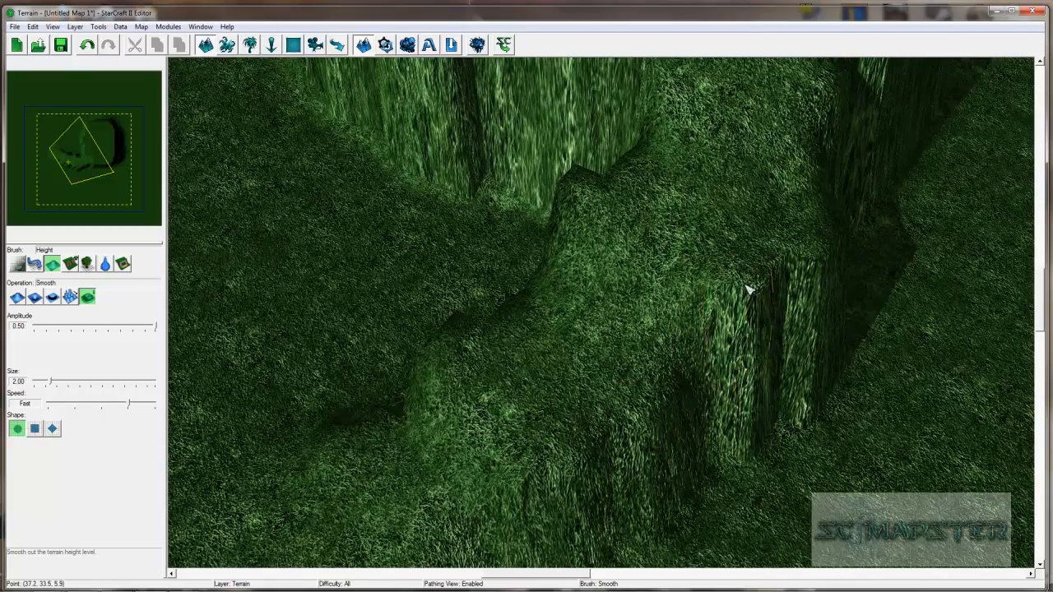
{"action": "left_click_drag", "start_coordinate": [746, 289], "coordinate": [748, 289]}
{"action": "right_click_drag", "start_coordinate": [735, 311], "coordinate": [587, 283], "text": "ctrl"}
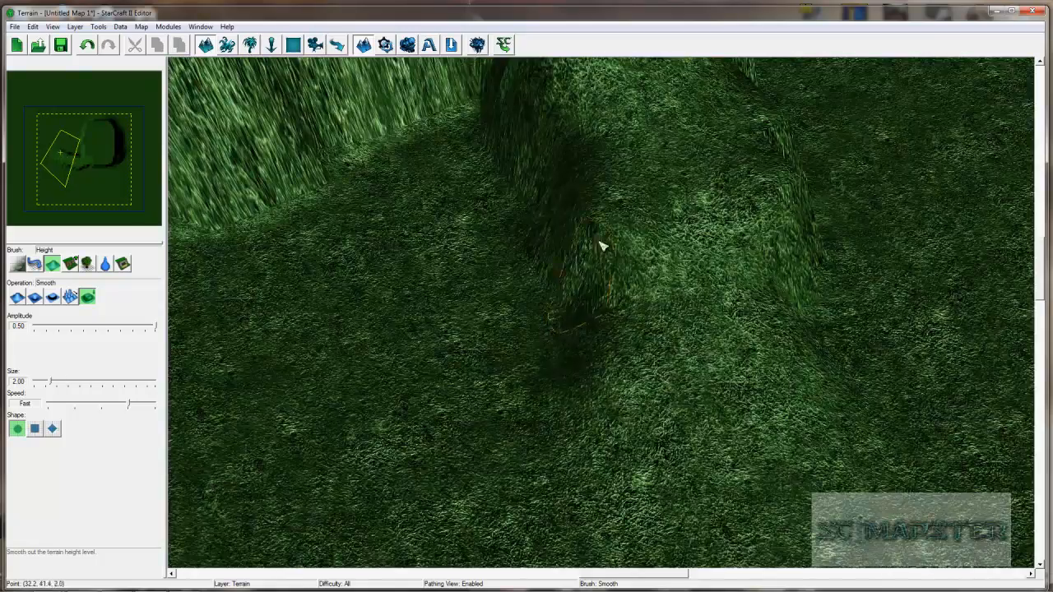
{"action": "right_click_drag", "start_coordinate": [601, 233], "coordinate": [735, 371], "text": "ctrl"}
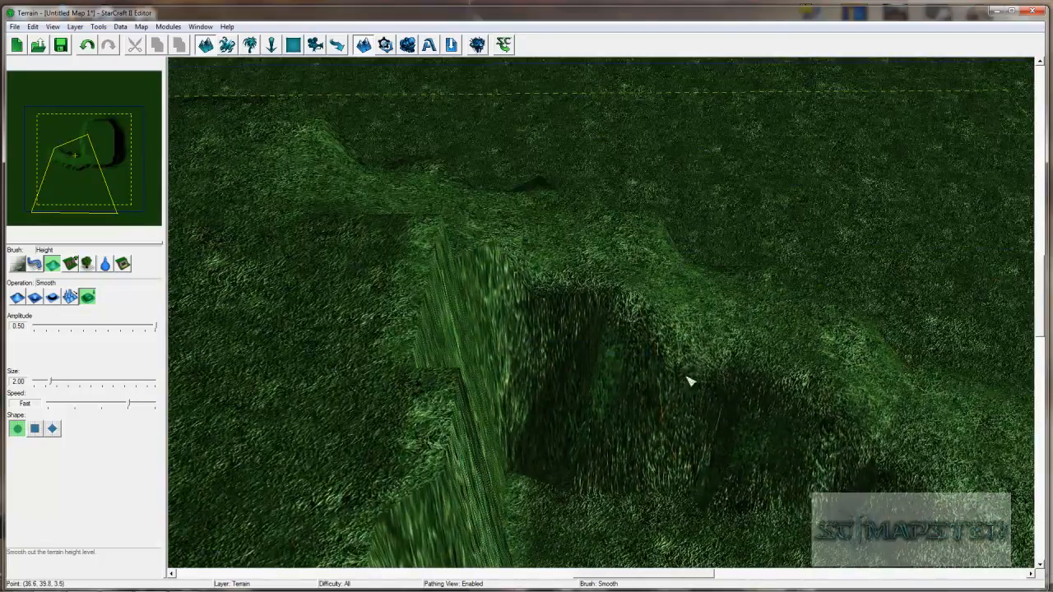
{"action": "right_click_drag", "start_coordinate": [810, 334], "coordinate": [800, 436], "text": "ctrl"}
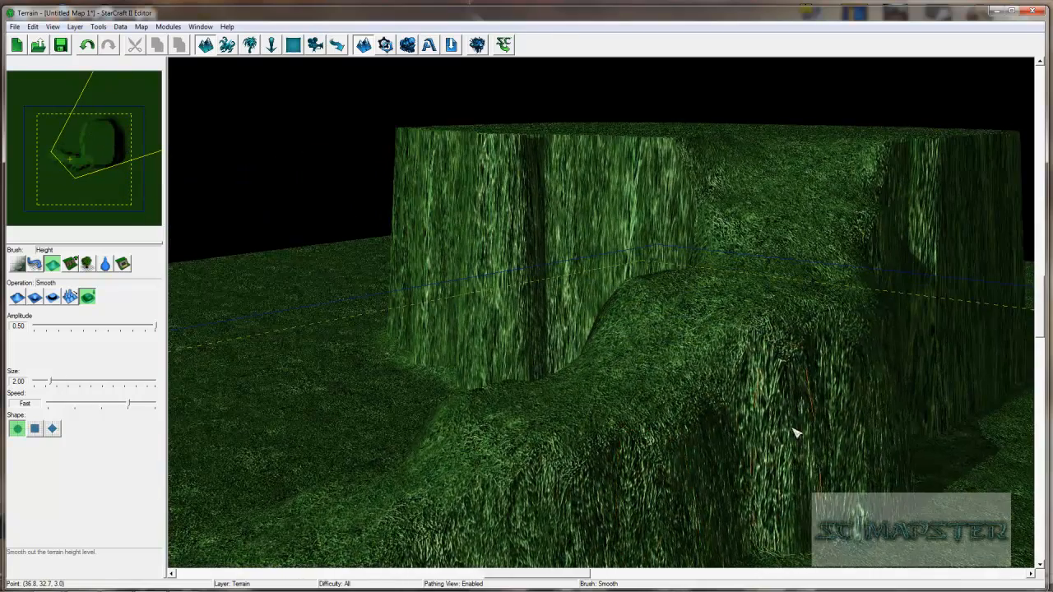
{"action": "right_click_drag", "start_coordinate": [732, 454], "coordinate": [780, 350], "text": "ctrl"}
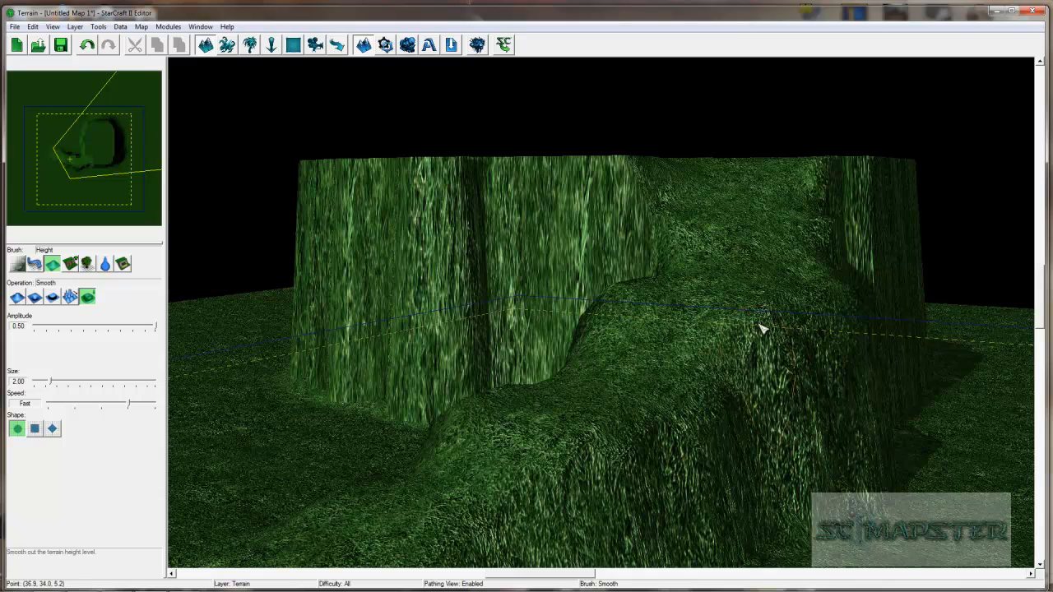
Smooth the ramp's outer edge up to where it meets the plateau with the size 2.00 brush
{"action": "right_click_drag", "start_coordinate": [827, 381], "coordinate": [549, 285], "text": "ctrl"}
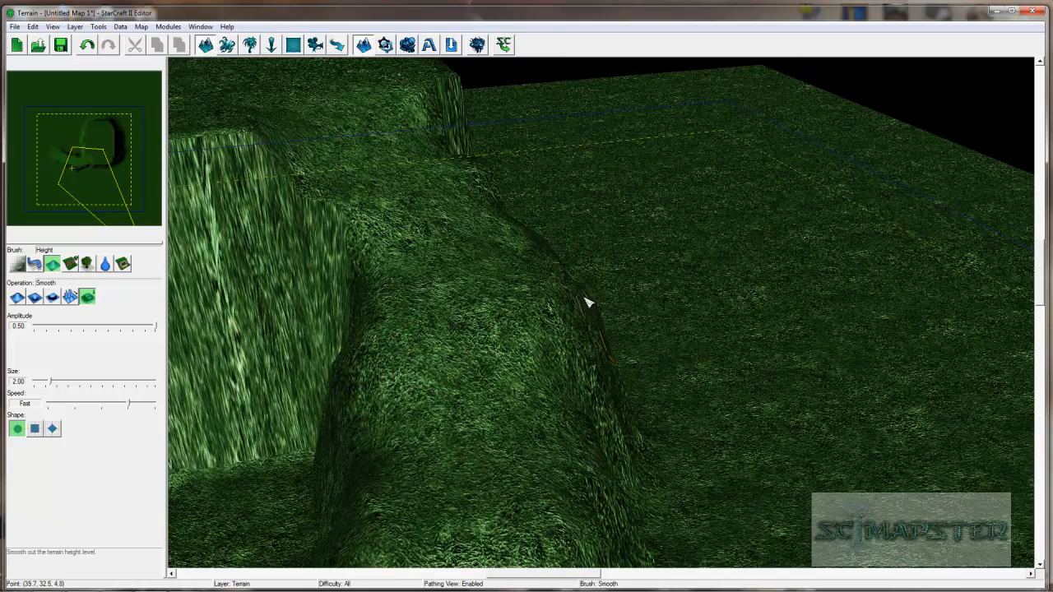
{"action": "right_click_drag", "start_coordinate": [473, 275], "coordinate": [466, 380], "text": "ctrl"}
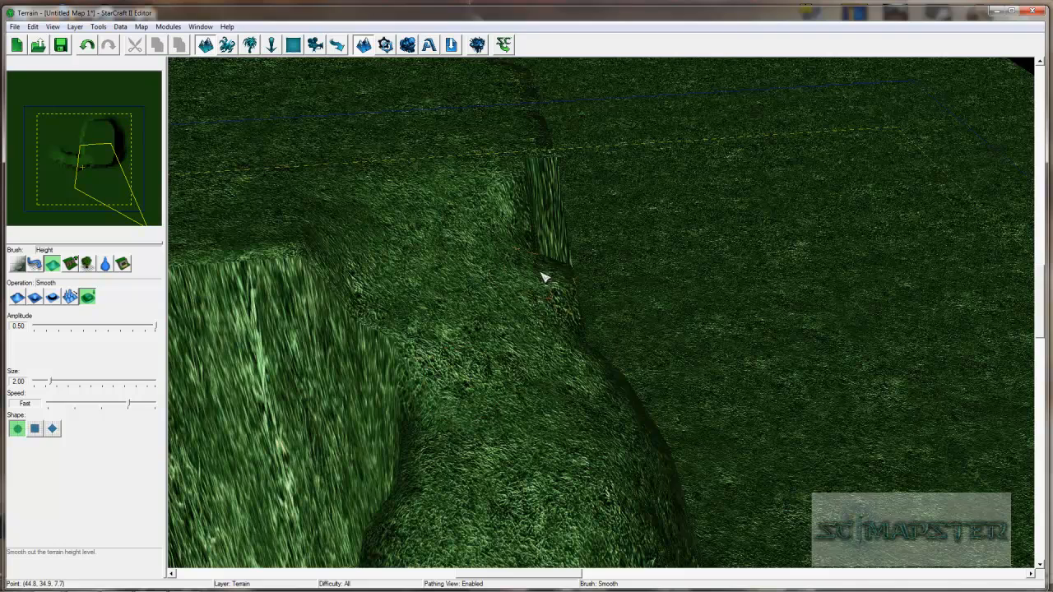
{"action": "right_click_drag", "start_coordinate": [550, 296], "coordinate": [420, 381], "text": "ctrl"}
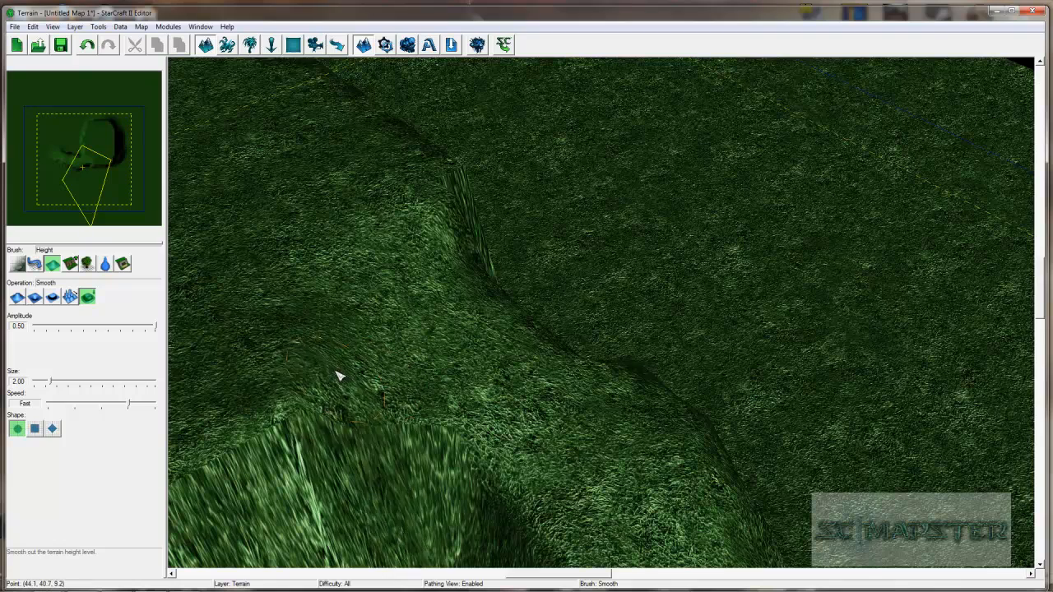
{"action": "right_click_drag", "start_coordinate": [299, 432], "coordinate": [446, 390], "text": "ctrl"}
Smooth the rim, face and base of the plateau's cliff beside the ramp with the size 2.00 brush
{"action": "right_click_drag", "start_coordinate": [368, 459], "coordinate": [311, 312], "text": "ctrl"}
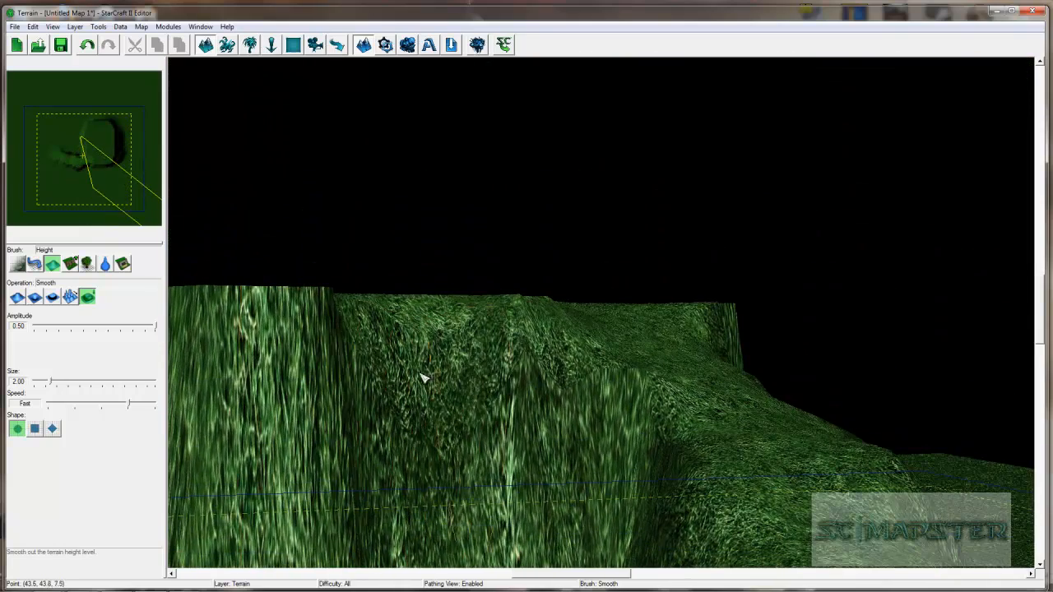
{"action": "right_click_drag", "start_coordinate": [295, 387], "coordinate": [465, 345], "text": "ctrl"}
{"action": "right_click_drag", "start_coordinate": [407, 367], "coordinate": [602, 334], "text": "ctrl"}
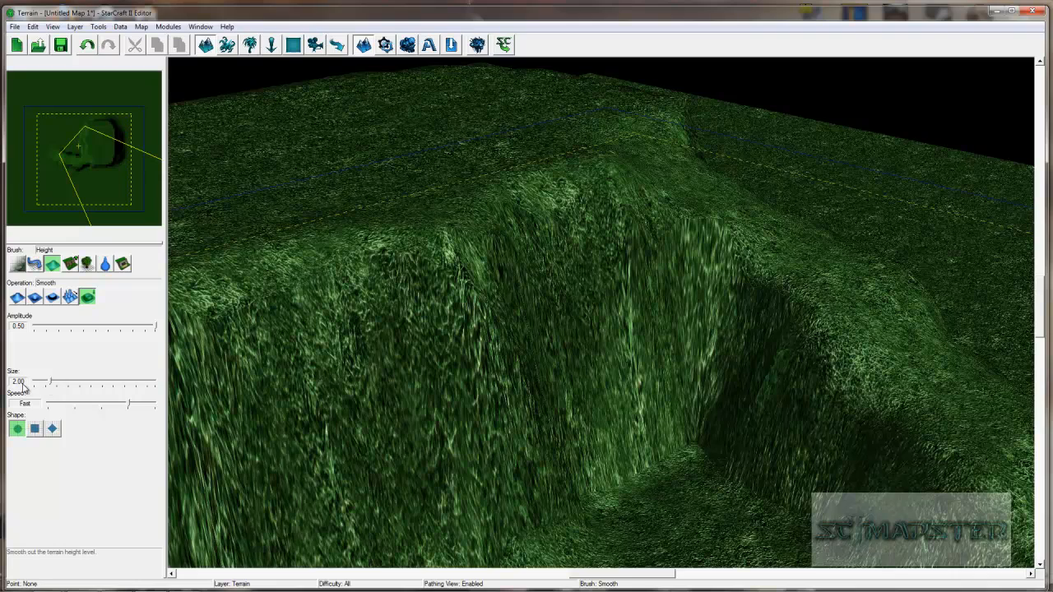
{"action": "right_click_drag", "start_coordinate": [440, 386], "coordinate": [411, 312], "text": "ctrl"}
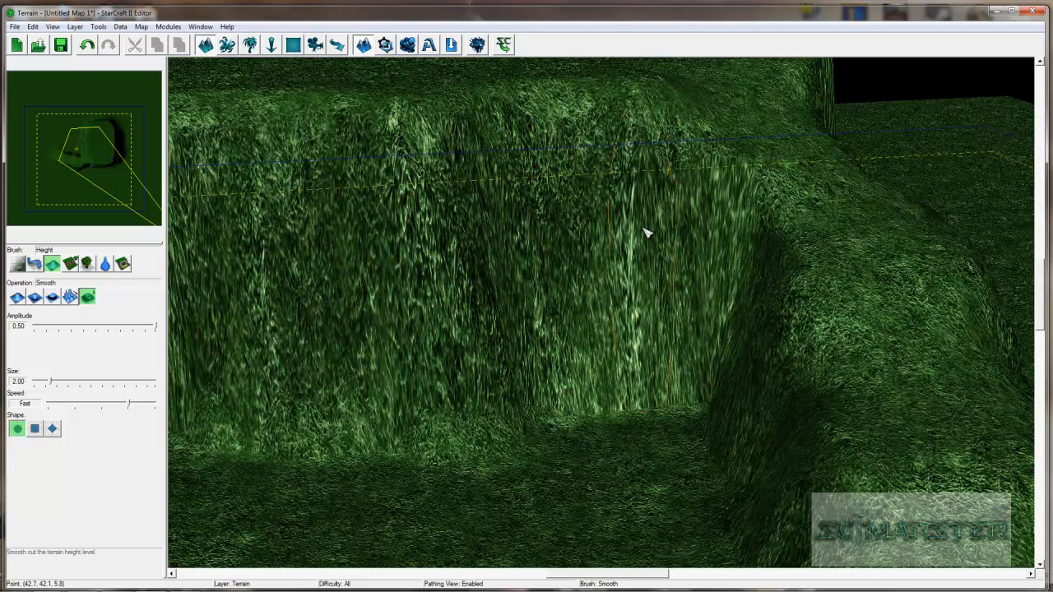
{"action": "left_click_drag", "start_coordinate": [618, 235], "coordinate": [294, 256]}
{"action": "middle_click_drag", "start_coordinate": [294, 256], "coordinate": [420, 244]}
{"action": "right_click_drag", "start_coordinate": [418, 240], "coordinate": [510, 265]}
{"action": "left_click_drag", "start_coordinate": [482, 288], "coordinate": [287, 272]}
Smooth the plateau's cliff faces along the north and east sides, around to the southeast corner, with the size 2.00 brush
{"action": "mouse_move", "coordinate": [287, 273]}
{"action": "right_mouse_down", "text": "ctrl"}
{"action": "mouse_move", "coordinate": [291, 334]}
{"action": "mouse_move", "coordinate": [526, 326]}
{"action": "mouse_move", "coordinate": [629, 341]}
{"action": "right_mouse_up", "text": "ctrl"}
{"action": "right_click_drag", "start_coordinate": [566, 400], "coordinate": [582, 380], "text": "ctrl"}
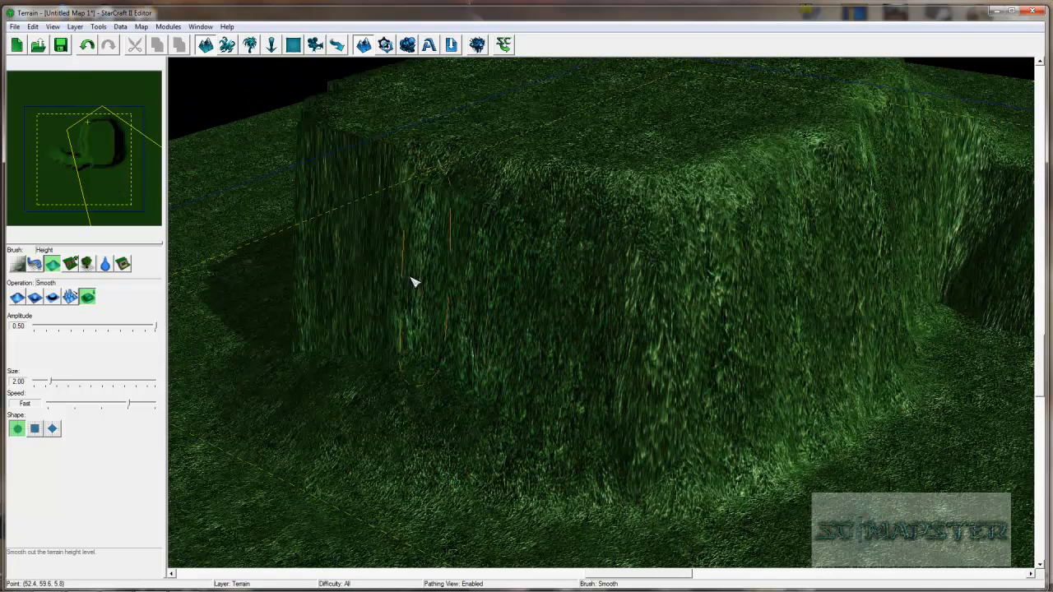
{"action": "right_click_drag", "start_coordinate": [373, 269], "coordinate": [459, 297], "text": "ctrl"}
{"action": "right_click_drag", "start_coordinate": [315, 284], "coordinate": [602, 313], "text": "ctrl"}
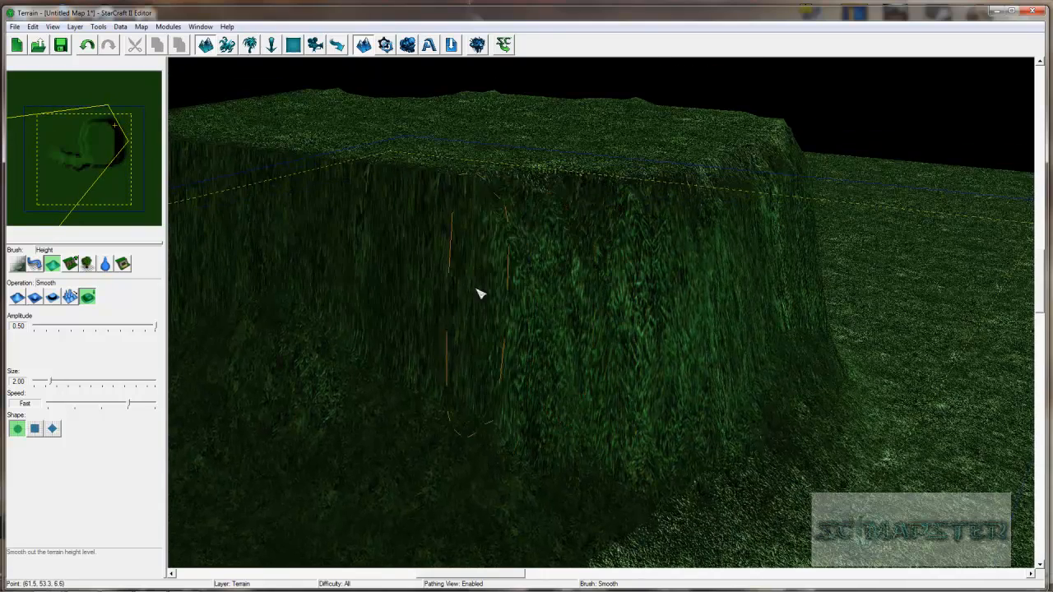
{"action": "right_click_drag", "start_coordinate": [416, 290], "coordinate": [709, 320], "text": "ctrl"}
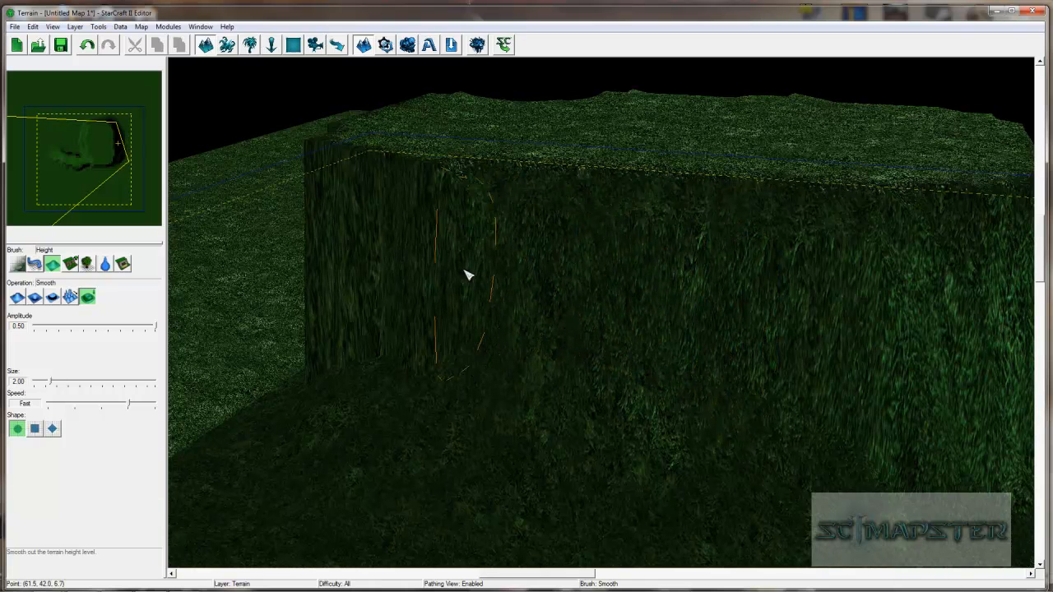
{"action": "right_click_drag", "start_coordinate": [322, 282], "coordinate": [569, 331], "text": "ctrl"}
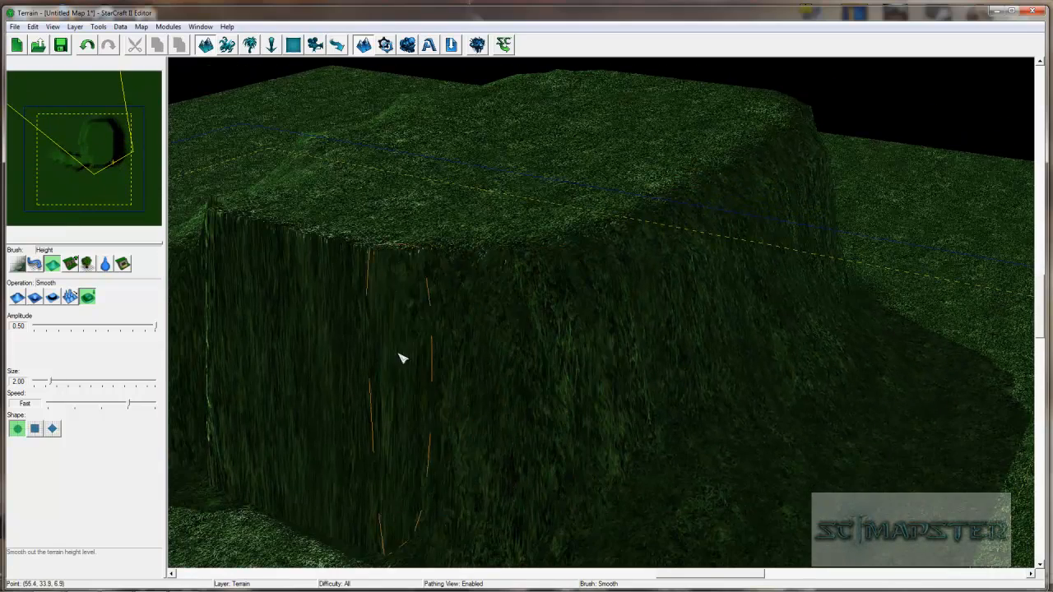
Smooth the plateau's south cliff from the southeast corner to where it joins the ramp's outer side
{"action": "right_click_drag", "start_coordinate": [435, 359], "coordinate": [559, 317], "text": "ctrl"}
{"action": "mouse_move", "coordinate": [558, 317]}
{"action": "left_mouse_down"}
{"action": "mouse_move", "coordinate": [587, 294]}
{"action": "mouse_move", "coordinate": [452, 320]}
{"action": "mouse_move", "coordinate": [308, 324]}
{"action": "mouse_move", "coordinate": [329, 344]}
{"action": "left_mouse_up"}
{"action": "mouse_move", "coordinate": [329, 343]}
{"action": "right_mouse_down", "text": "ctrl"}
{"action": "mouse_move", "coordinate": [496, 346]}
{"action": "mouse_move", "coordinate": [649, 297]}
{"action": "mouse_move", "coordinate": [722, 387]}
{"action": "mouse_move", "coordinate": [727, 433]}
{"action": "mouse_move", "coordinate": [660, 364]}
{"action": "mouse_move", "coordinate": [556, 364]}
{"action": "right_mouse_up", "text": "ctrl"}
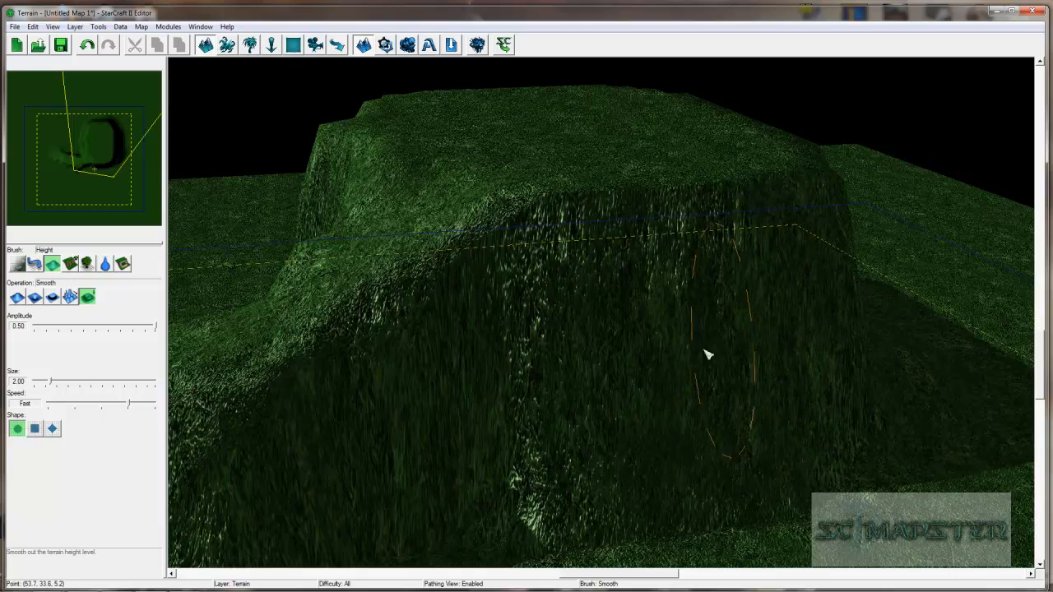
{"action": "right_click_drag", "start_coordinate": [699, 379], "coordinate": [511, 399], "text": "ctrl"}
{"action": "right_click_drag", "start_coordinate": [616, 364], "coordinate": [877, 442], "text": "ctrl"}
{"action": "right_click_drag", "start_coordinate": [619, 497], "coordinate": [397, 387], "text": "ctrl"}
{"action": "right_click_drag", "start_coordinate": [348, 346], "coordinate": [646, 399], "text": "ctrl"}
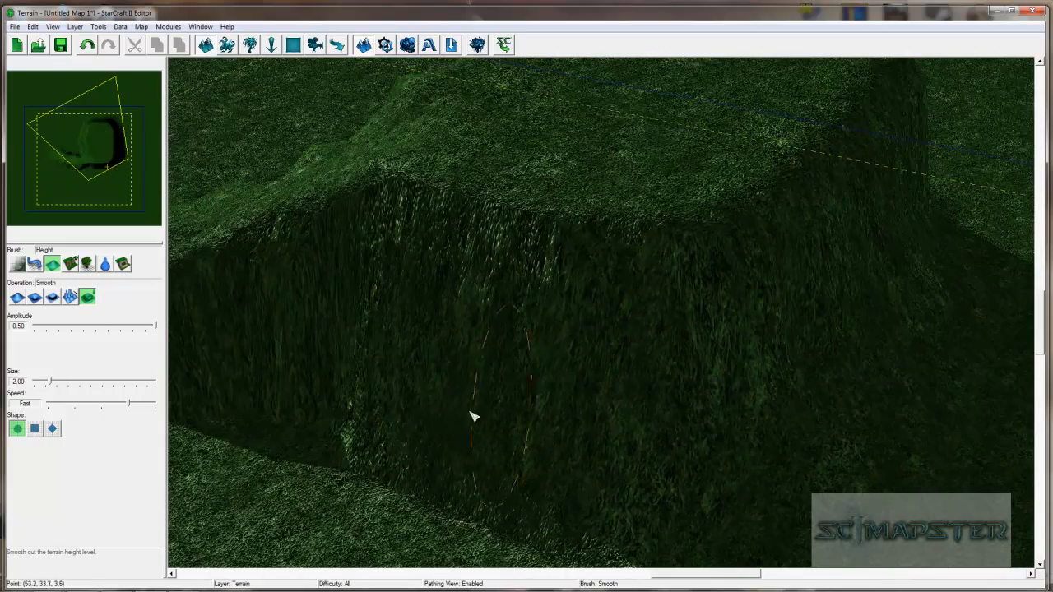
{"action": "right_click_drag", "start_coordinate": [622, 440], "coordinate": [411, 365], "text": "ctrl"}
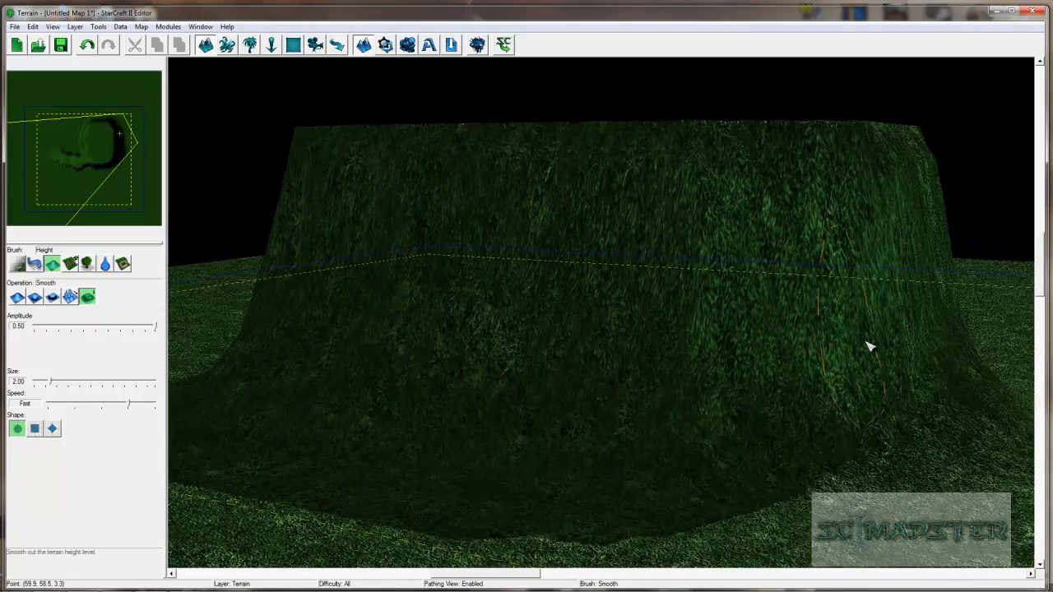
Go over the lower cliff face again from the plateau's northeast corner along the north and west sides, smoothing it
{"action": "right_click_drag", "start_coordinate": [924, 346], "coordinate": [625, 392], "text": "ctrl"}
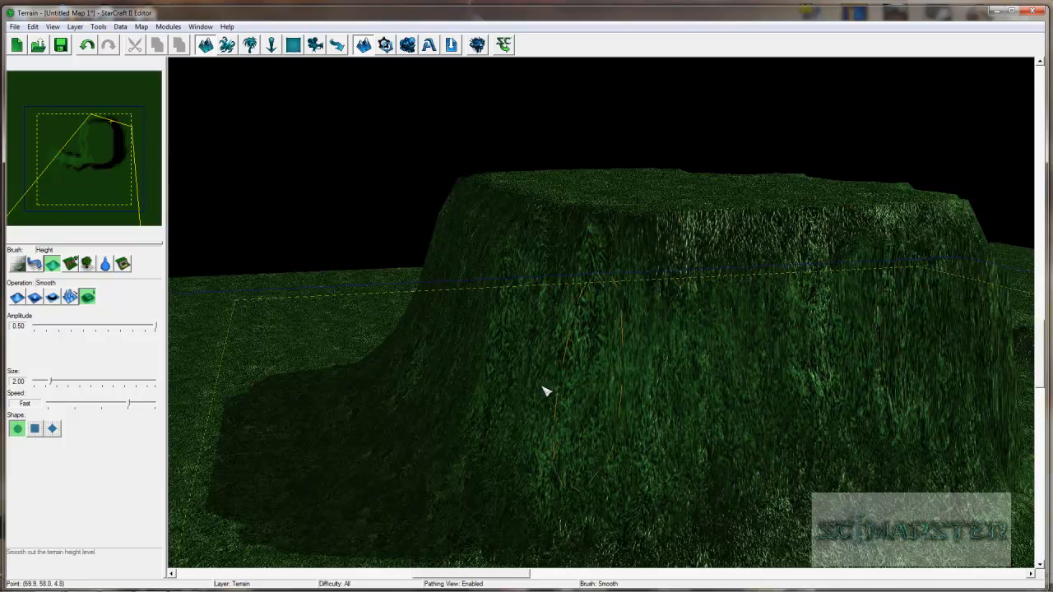
{"action": "right_click_drag", "start_coordinate": [533, 398], "coordinate": [679, 397], "text": "ctrl"}
{"action": "right_click_drag", "start_coordinate": [779, 375], "coordinate": [716, 398]}
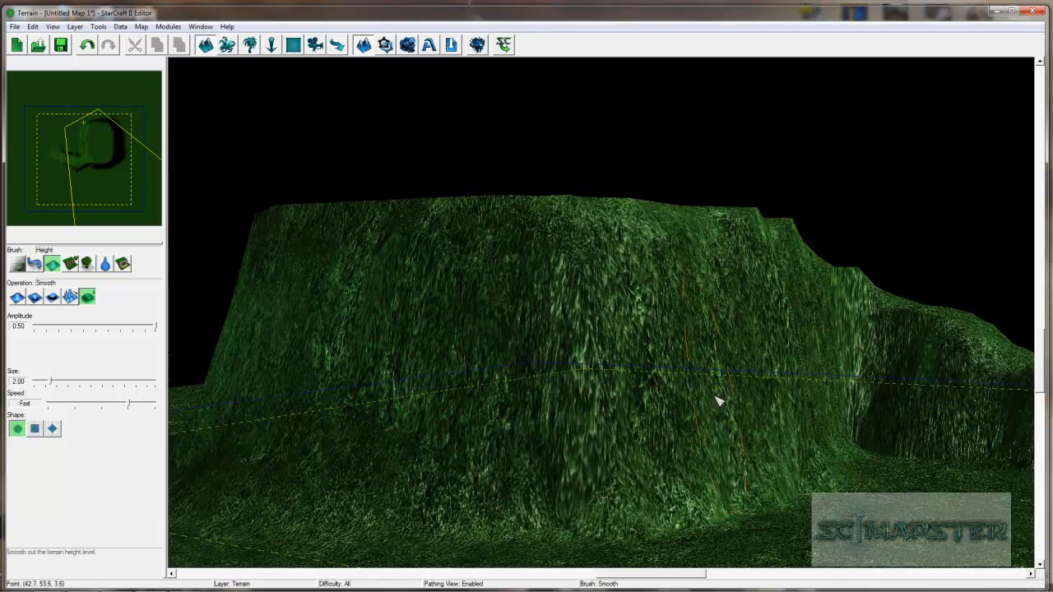
{"action": "mouse_move", "coordinate": [733, 358]}
{"action": "right_mouse_down", "text": "ctrl"}
{"action": "mouse_move", "coordinate": [723, 329]}
{"action": "mouse_move", "coordinate": [541, 381]}
{"action": "right_mouse_up", "text": "ctrl"}
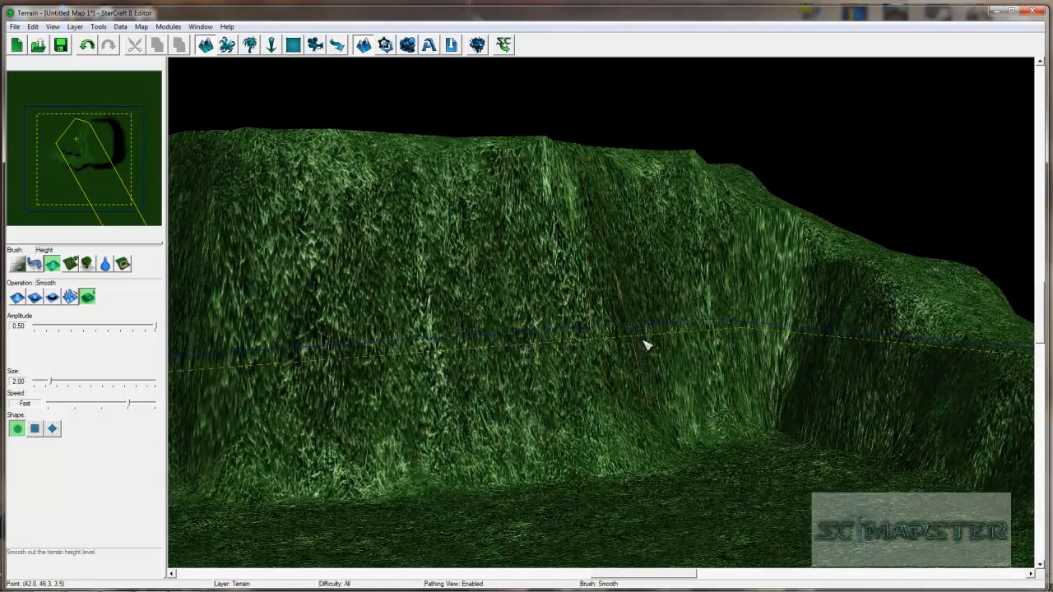
Reduce the Smooth brush size to 1.00 and soften the inner corner where the plateau's west cliff meets the ramp
{"action": "left_click_drag", "start_coordinate": [730, 326], "coordinate": [719, 326]}
{"action": "right_click_drag", "start_coordinate": [701, 330], "coordinate": [736, 372], "text": "ctrl"}
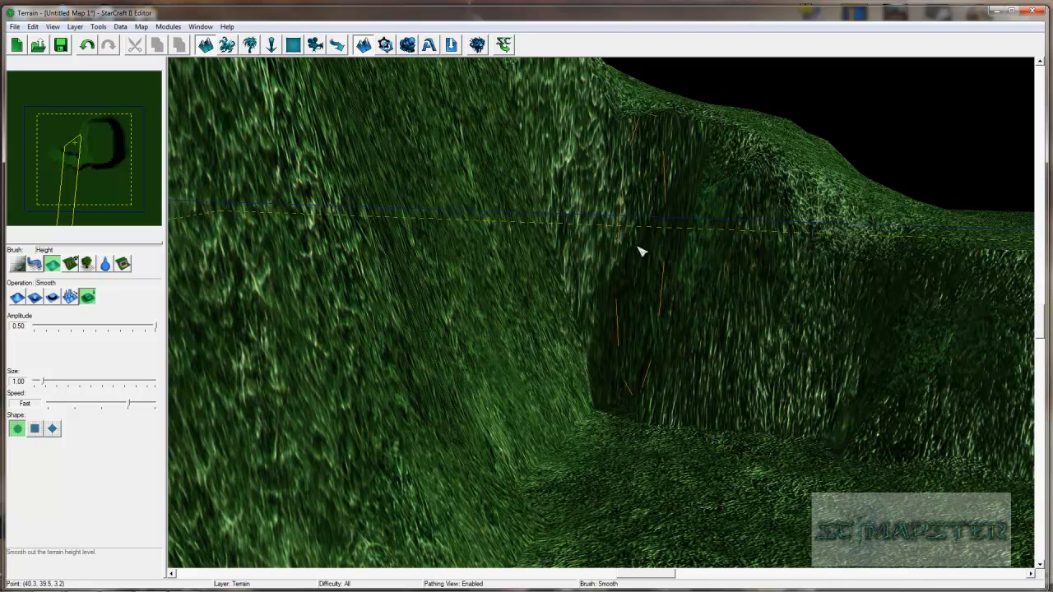
{"action": "mouse_move", "coordinate": [624, 243]}
{"action": "left_mouse_down"}
{"action": "mouse_move", "coordinate": [571, 206]}
{"action": "mouse_move", "coordinate": [646, 208]}
{"action": "left_mouse_up"}
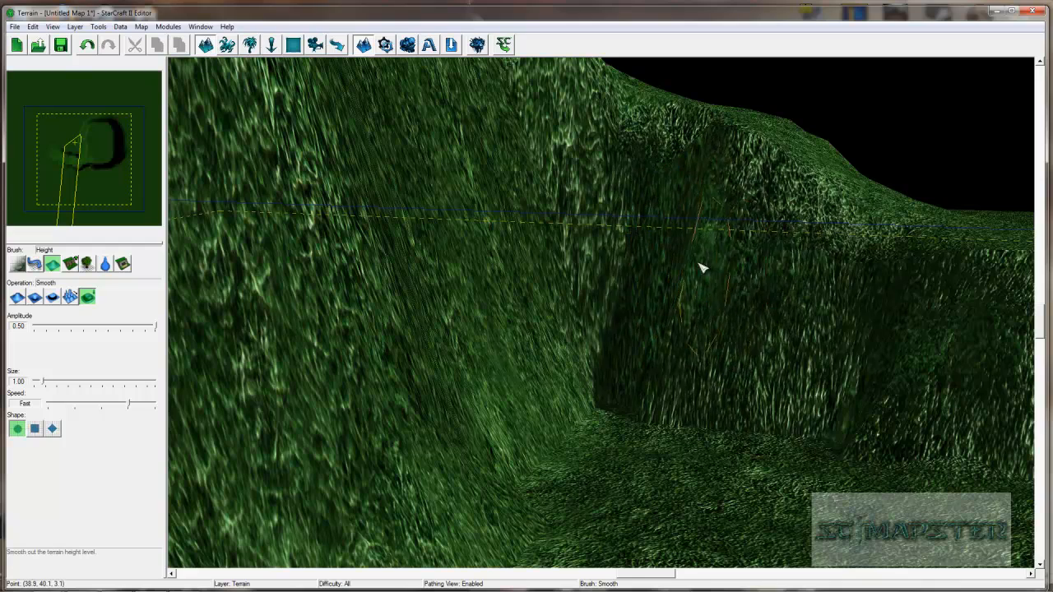
{"action": "right_click_drag", "start_coordinate": [763, 306], "coordinate": [530, 337], "text": "ctrl"}
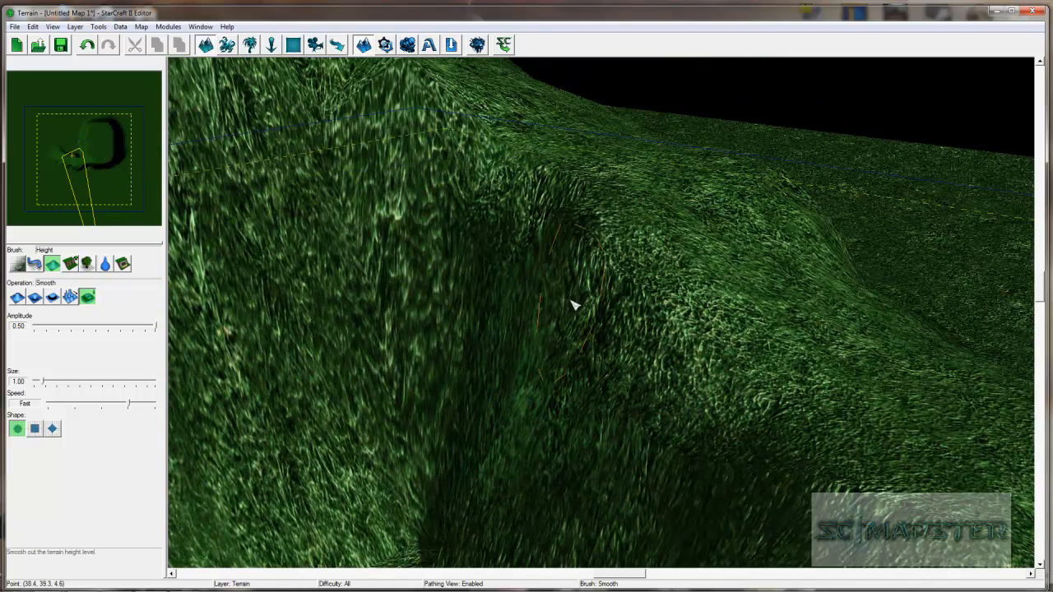
{"action": "right_click_drag", "start_coordinate": [538, 423], "coordinate": [583, 344], "text": "ctrl"}
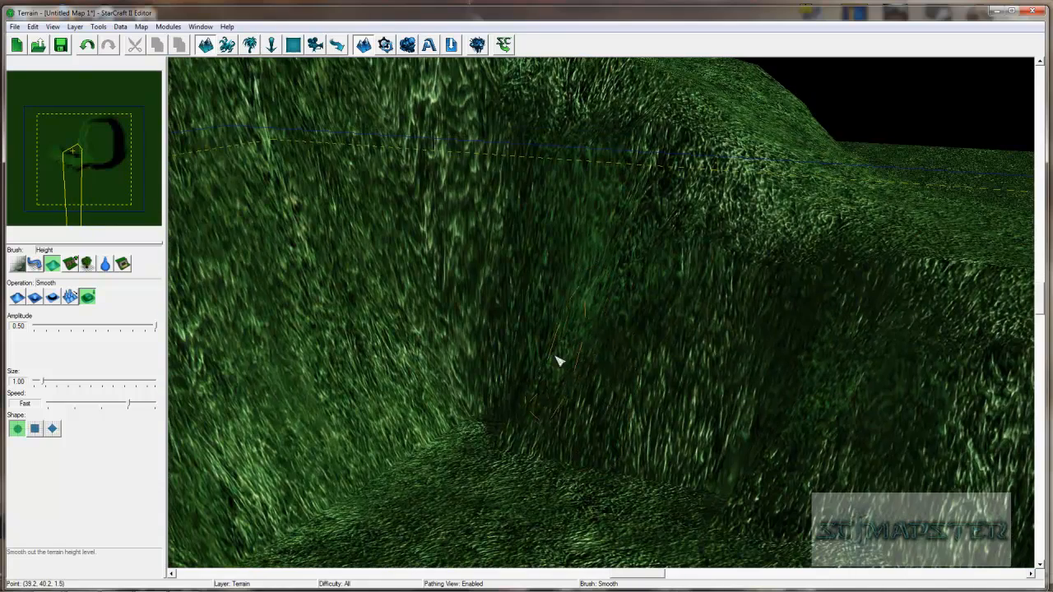
Smooth the ramp's inner side and upper edge down its length with the size 1.00 brush
{"action": "right_click_drag", "start_coordinate": [706, 347], "coordinate": [795, 357], "text": "ctrl"}
{"action": "right_click_drag", "start_coordinate": [764, 318], "coordinate": [759, 352], "text": "ctrl"}
{"action": "right_click_drag", "start_coordinate": [935, 289], "coordinate": [566, 418], "text": "ctrl"}
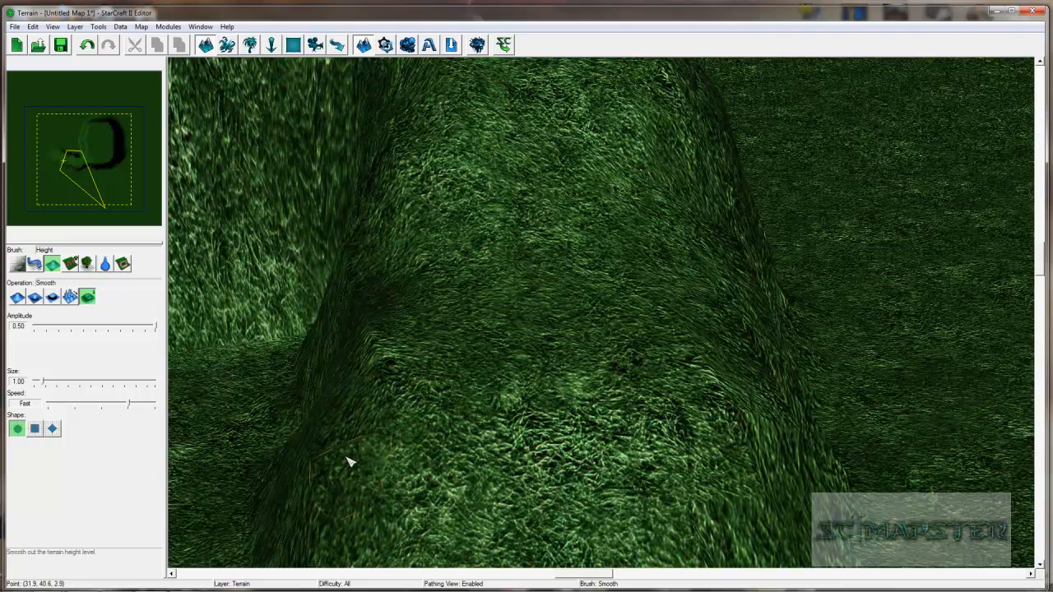
{"action": "mouse_move", "coordinate": [376, 382]}
{"action": "right_mouse_down", "text": "ctrl"}
{"action": "mouse_move", "coordinate": [376, 395]}
{"action": "mouse_move", "coordinate": [404, 285]}
{"action": "mouse_move", "coordinate": [510, 480]}
{"action": "mouse_move", "coordinate": [540, 437]}
{"action": "mouse_move", "coordinate": [373, 364]}
{"action": "right_mouse_up", "text": "ctrl"}
{"action": "right_click_drag", "start_coordinate": [363, 411], "coordinate": [359, 338], "text": "ctrl"}
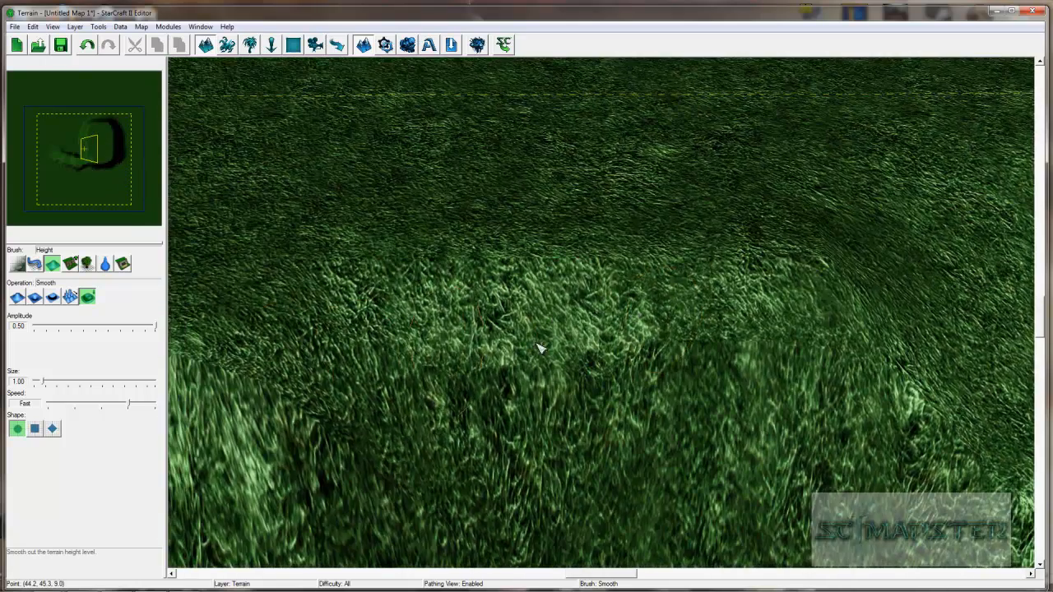
Smooth the plateau's top rim along the west, north and east sides with the size 1.00 brush
{"action": "right_click_drag", "start_coordinate": [726, 367], "coordinate": [417, 282], "text": "ctrl"}
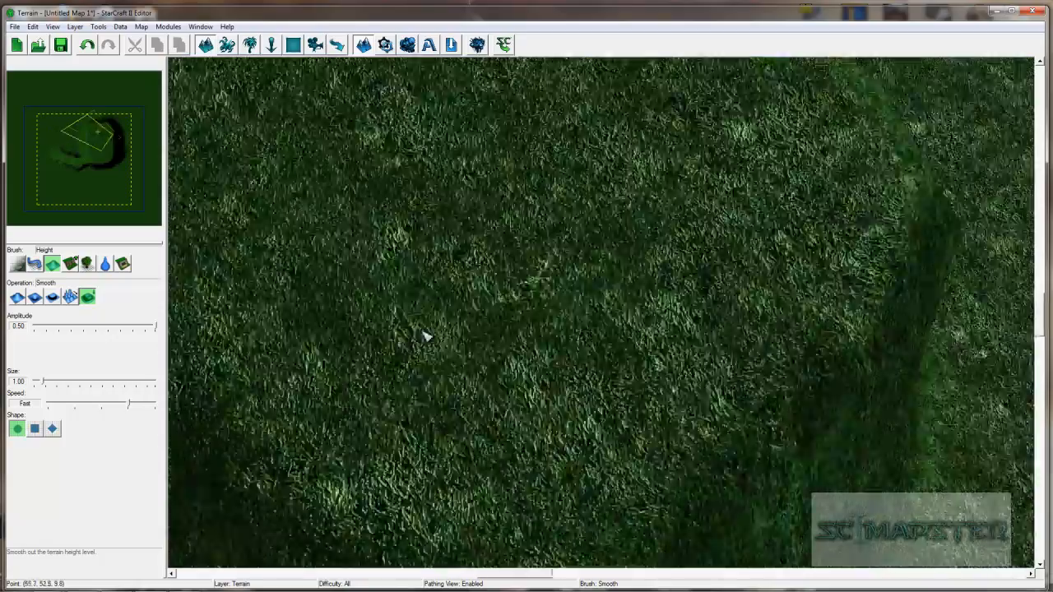
{"action": "right_click_drag", "start_coordinate": [425, 336], "coordinate": [581, 266], "text": "ctrl"}
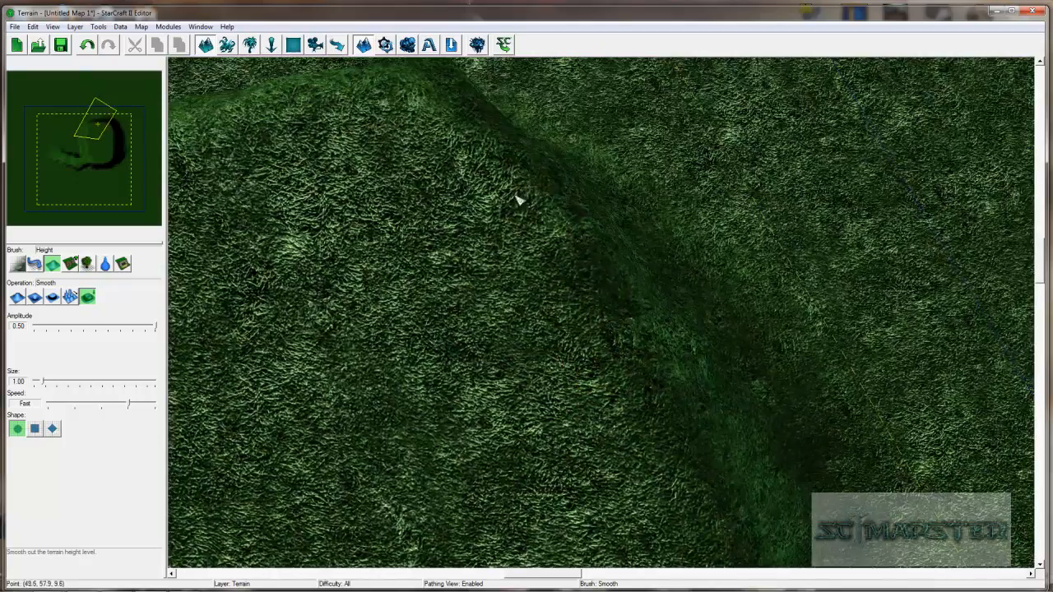
{"action": "right_click_drag", "start_coordinate": [731, 482], "coordinate": [708, 339], "text": "ctrl"}
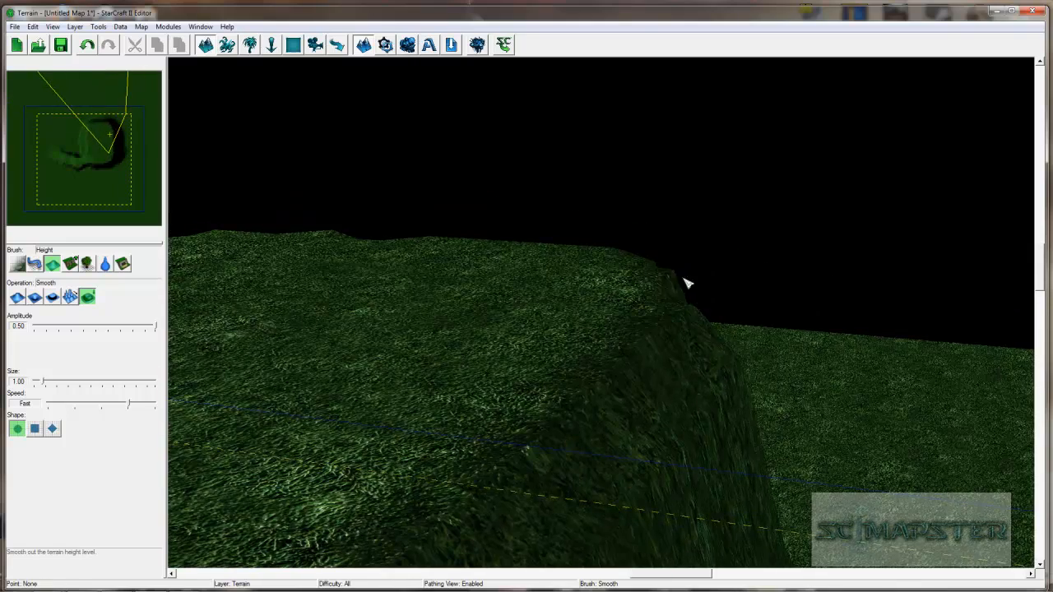
{"action": "right_click_drag", "start_coordinate": [667, 304], "coordinate": [554, 399], "text": "ctrl"}
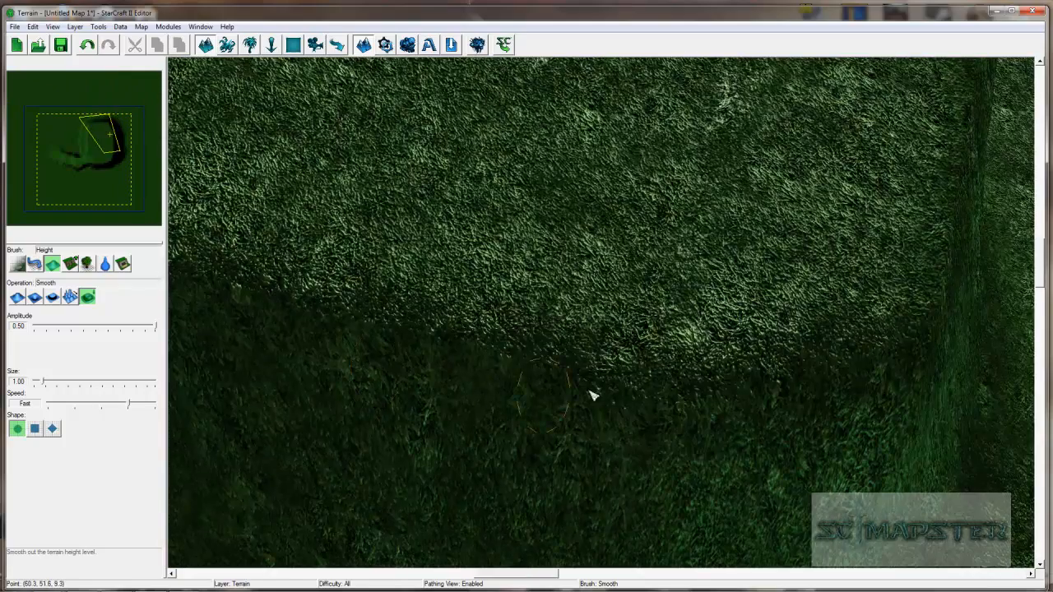
Smooth the plateau's southern rim from the ramp to the southeast corner, plus the rim at the northeast corner
{"action": "right_click_drag", "start_coordinate": [465, 428], "coordinate": [687, 337], "text": "ctrl"}
{"action": "right_click_drag", "start_coordinate": [418, 375], "coordinate": [536, 288], "text": "ctrl"}
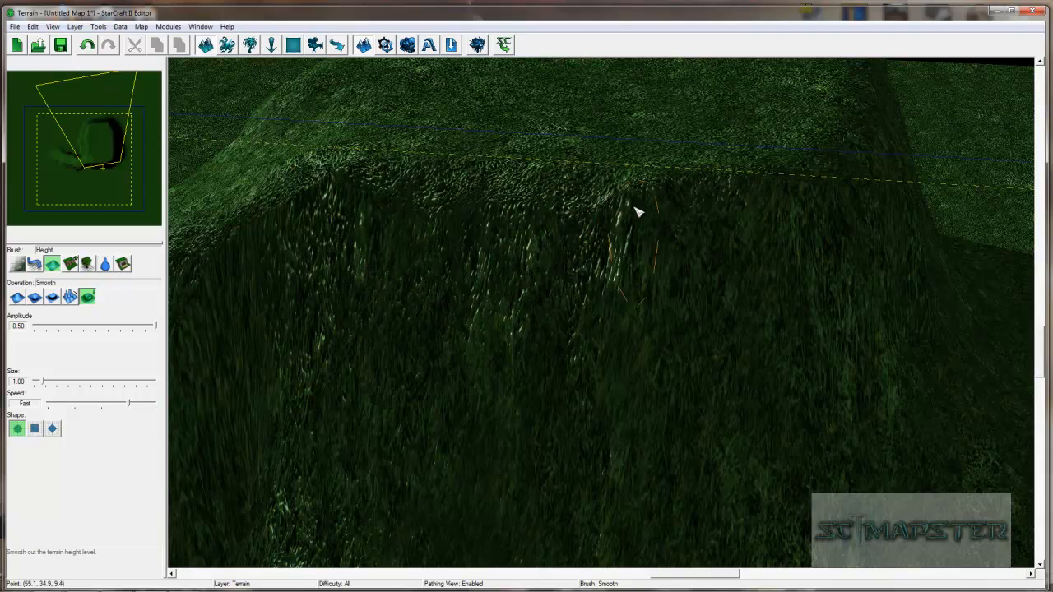
{"action": "right_click_drag", "start_coordinate": [246, 265], "coordinate": [437, 348], "text": "ctrl"}
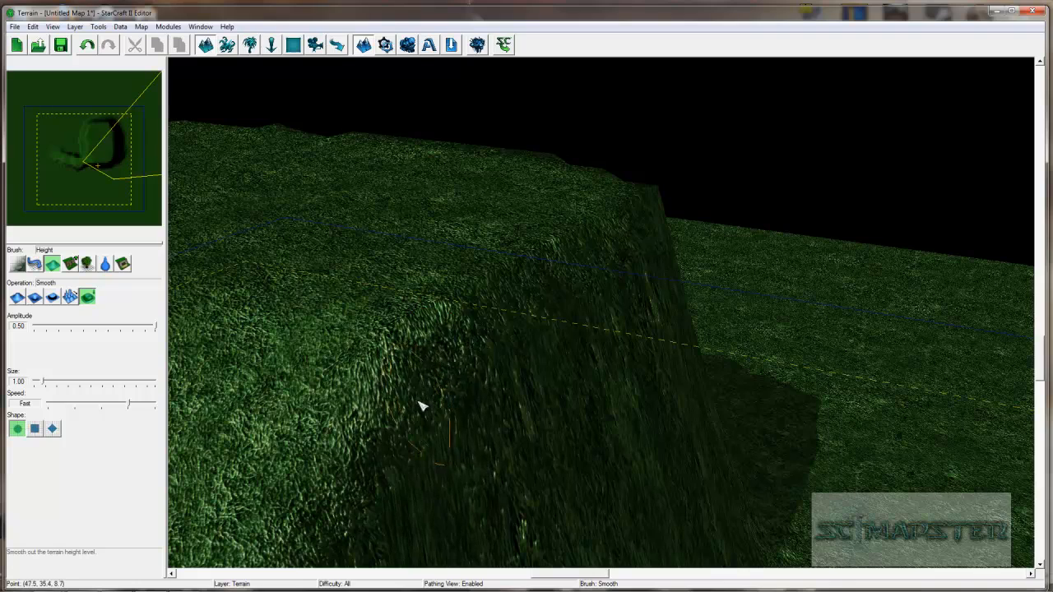
{"action": "right_click_drag", "start_coordinate": [411, 323], "coordinate": [516, 350], "text": "ctrl"}
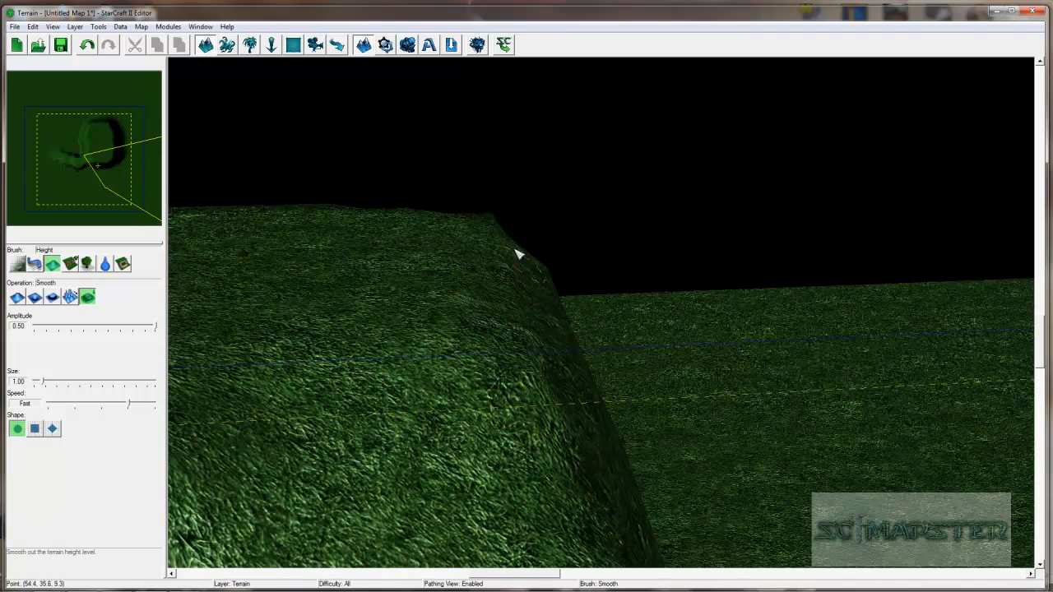
{"action": "right_click_drag", "start_coordinate": [502, 236], "coordinate": [700, 360], "text": "ctrl"}
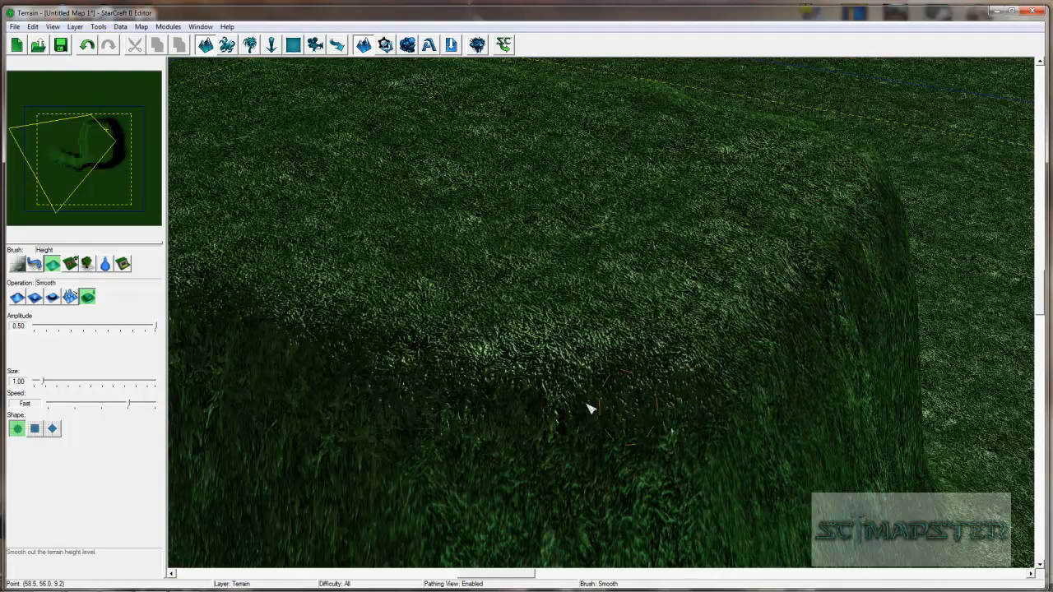
Increase the Smooth brush size to 3.00 and smooth the cliff face at the plateau's northeast corner
{"action": "right_click_drag", "start_coordinate": [406, 370], "coordinate": [705, 368], "text": "ctrl"}
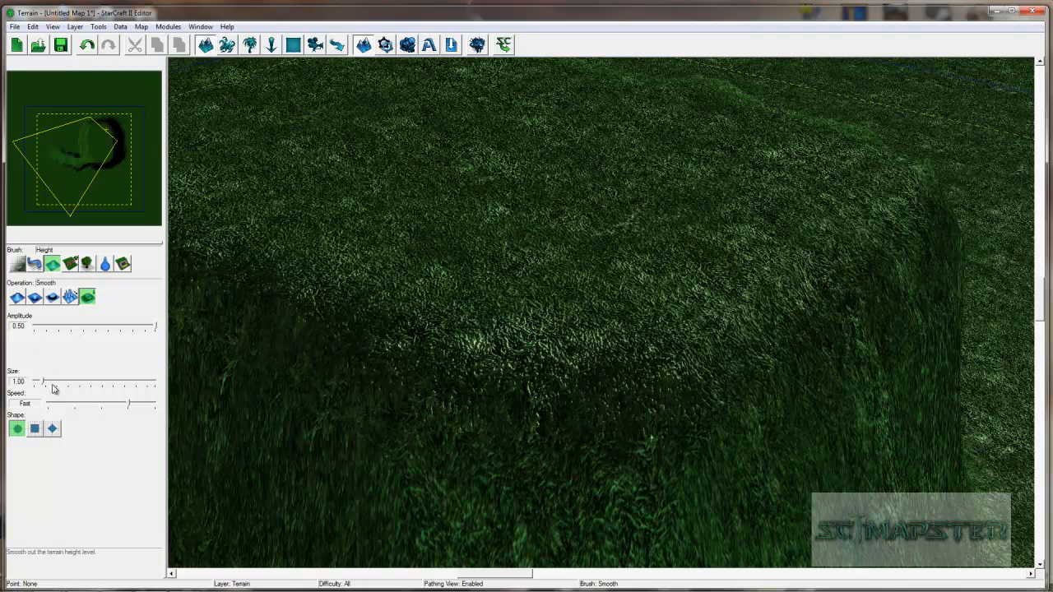
{"action": "right_click_drag", "start_coordinate": [773, 500], "coordinate": [491, 383], "text": "ctrl"}
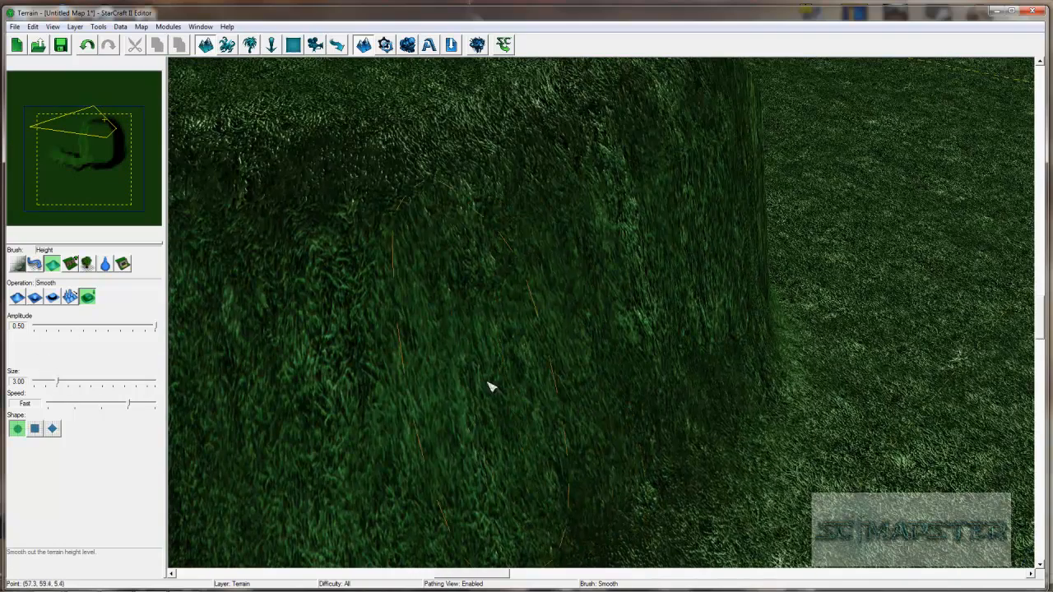